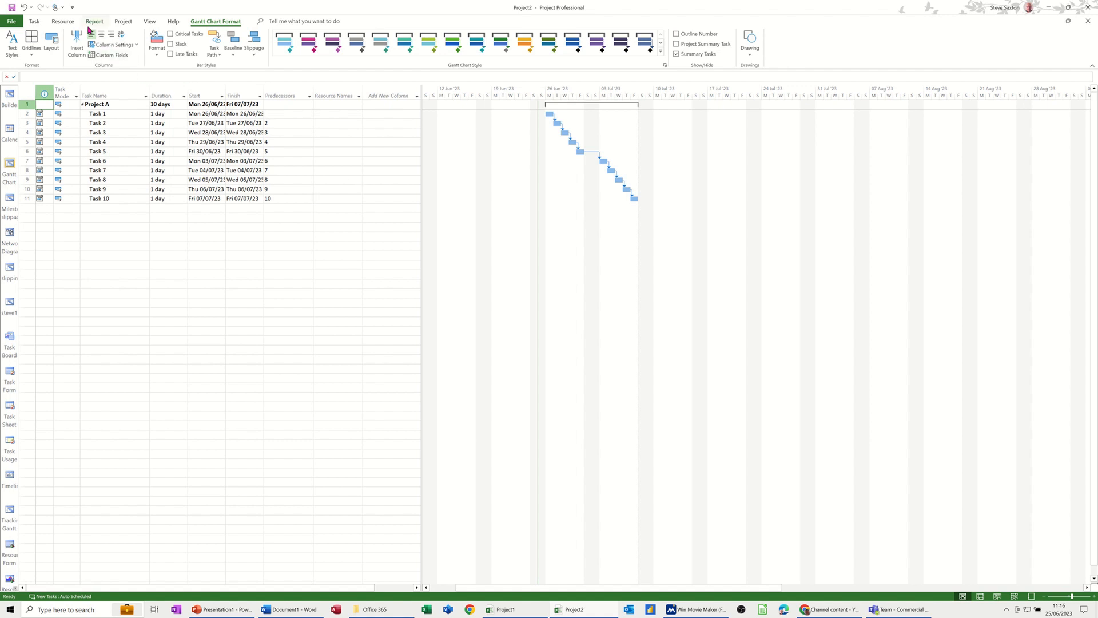
Set the default Baseline for the entire project.
left_click(120, 22)
left_click(284, 50)
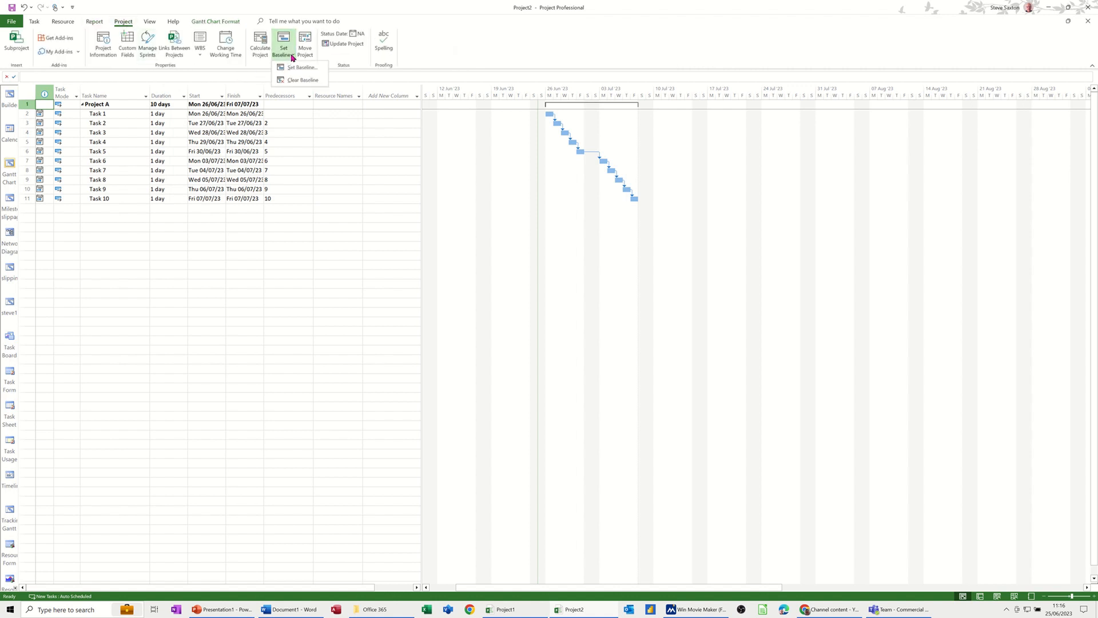
left_click(303, 73)
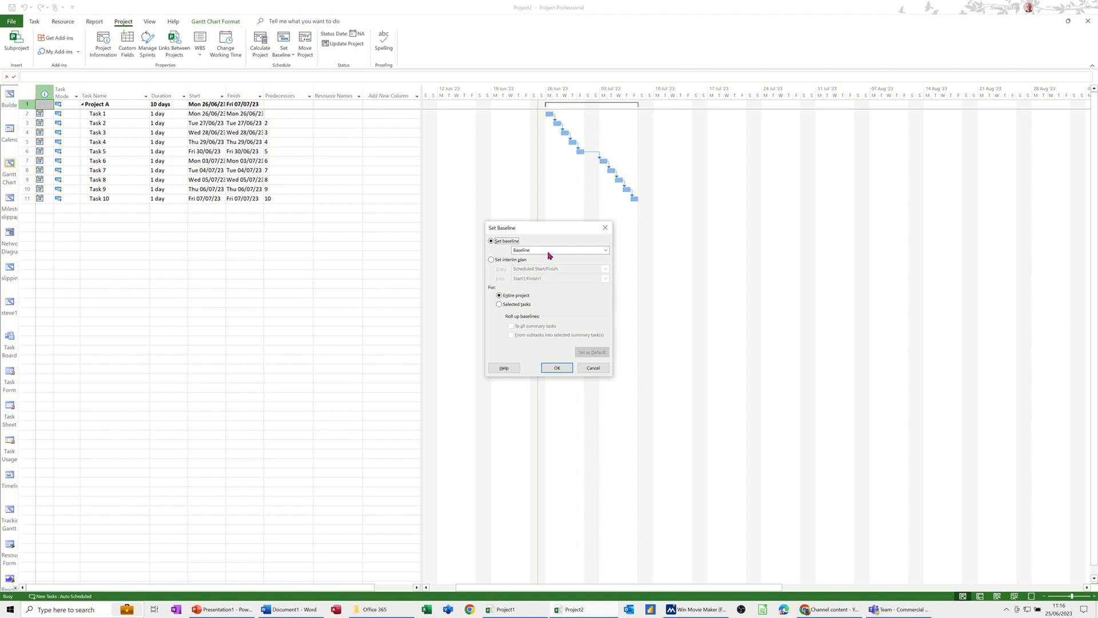
left_click(556, 368)
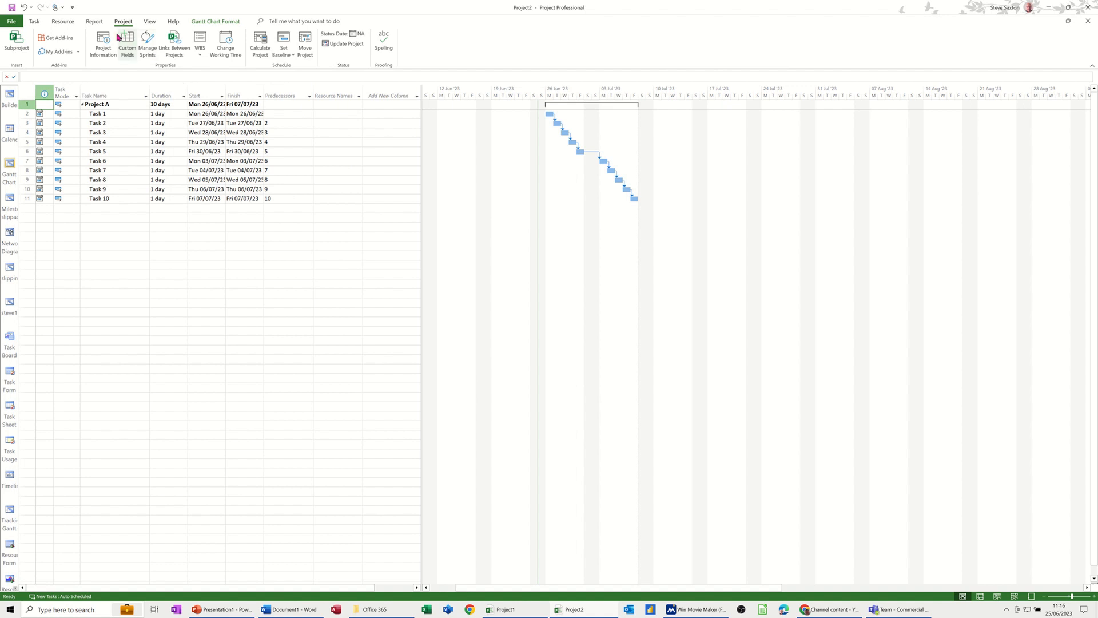
Open the Burndown dashboard report.
left_click(95, 24)
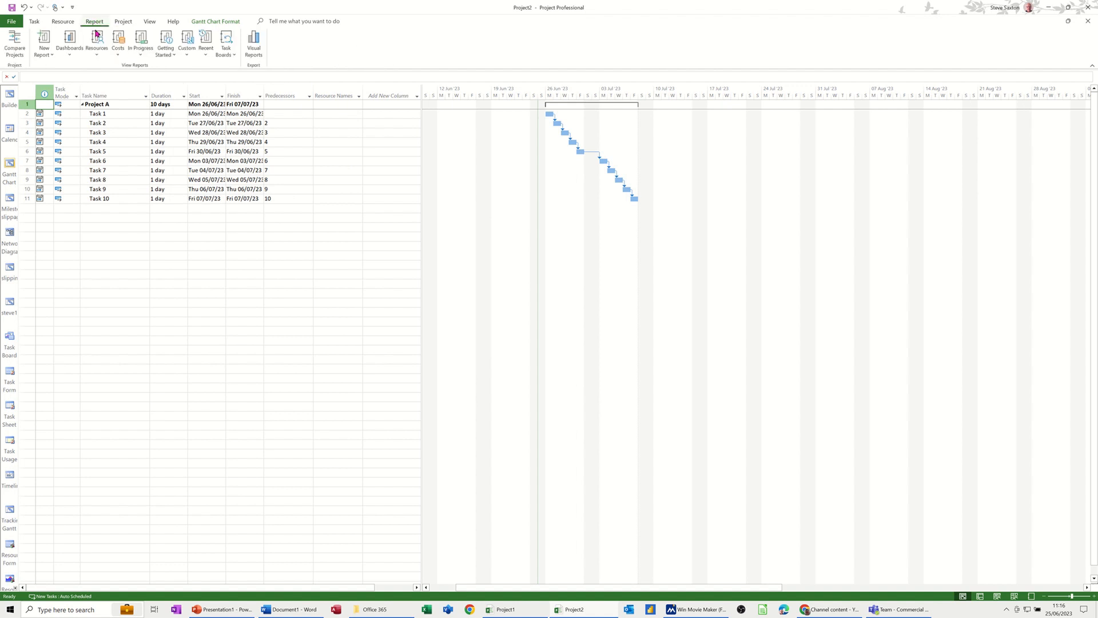
left_click(71, 56)
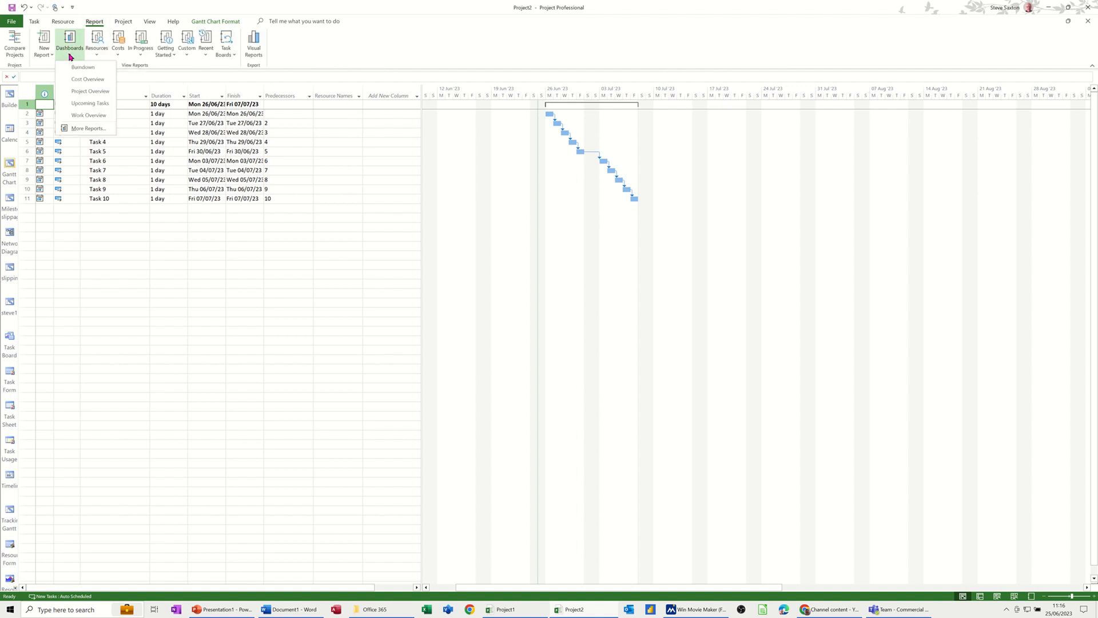
left_click(86, 67)
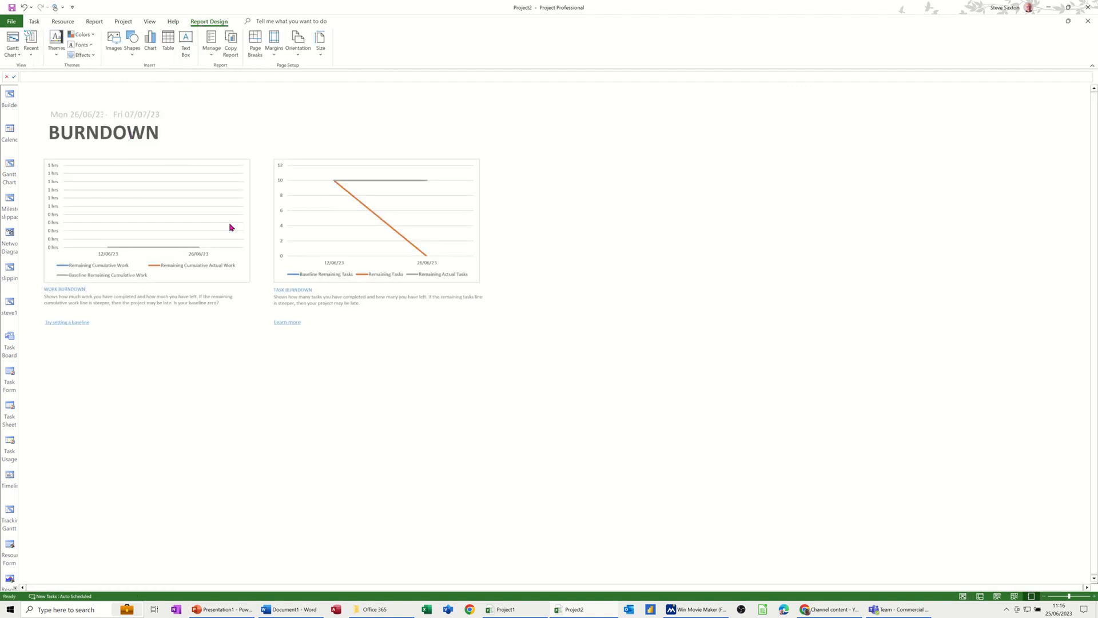
Split the view to show the Gantt Chart details beneath the Burndown report.
left_click(212, 164)
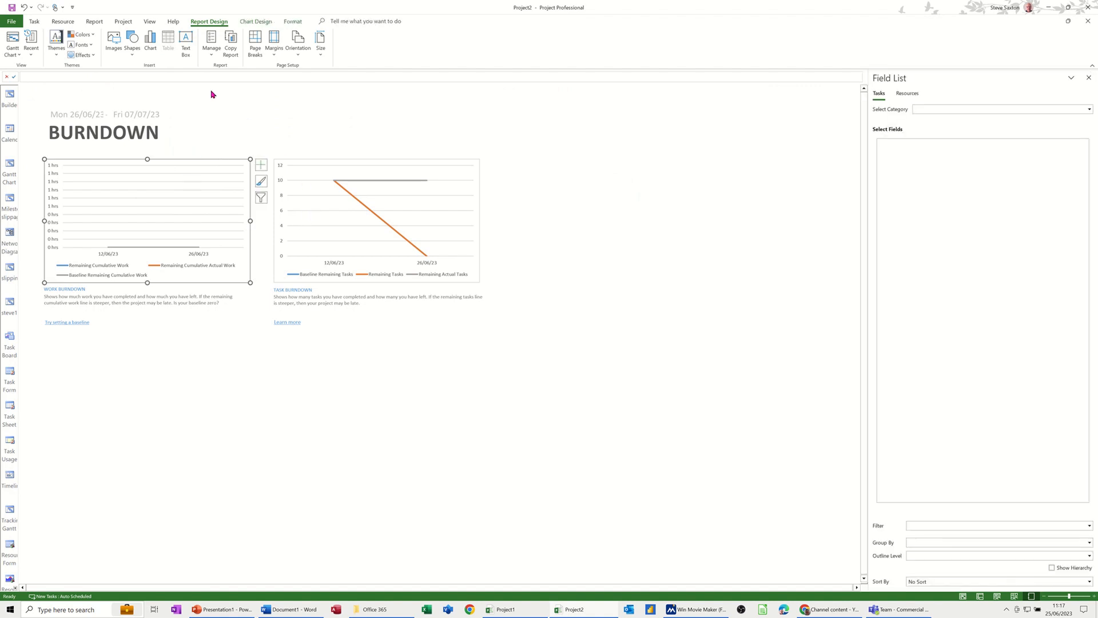
left_click(149, 22)
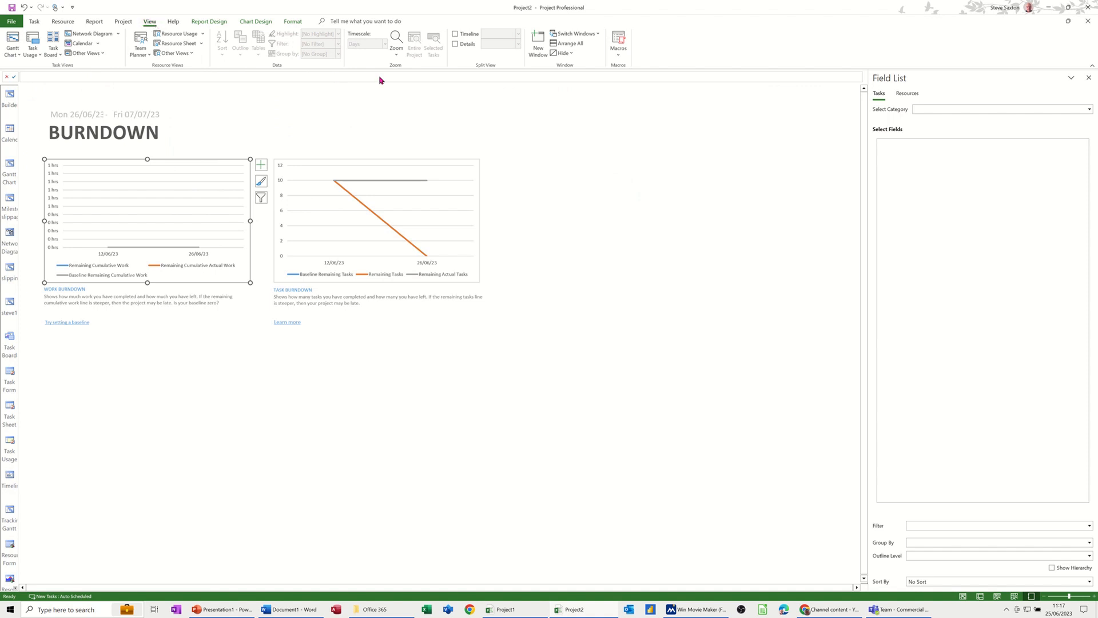
left_click(455, 44)
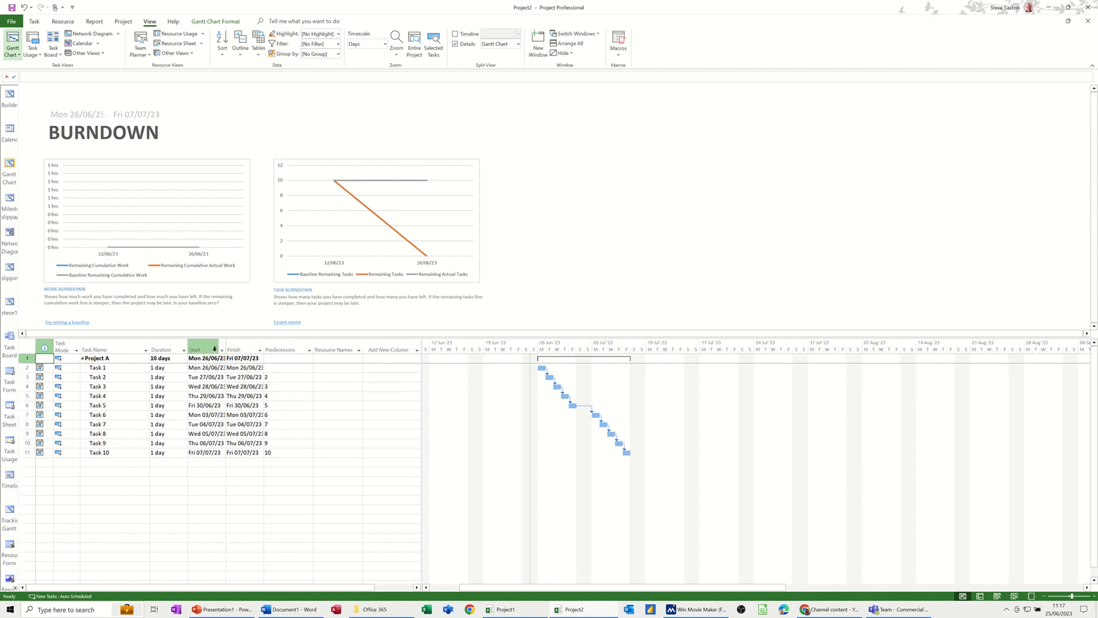
Delete the work burndown chart with its caption text, and stretch the task burndown chart leftward across the freed space.
left_click(249, 263)
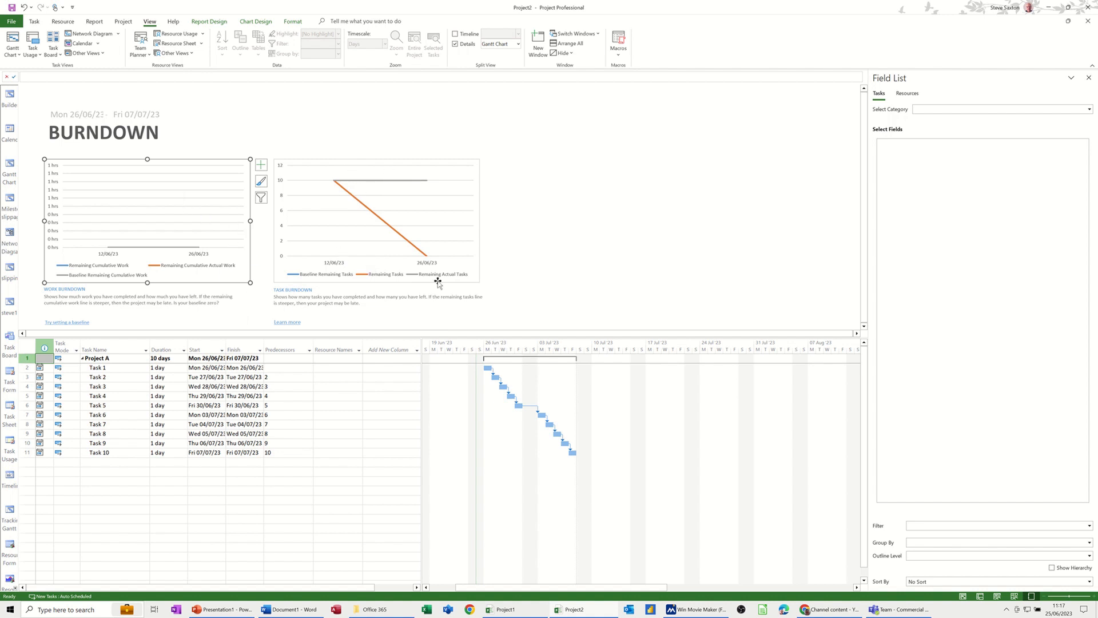
key("Delete")
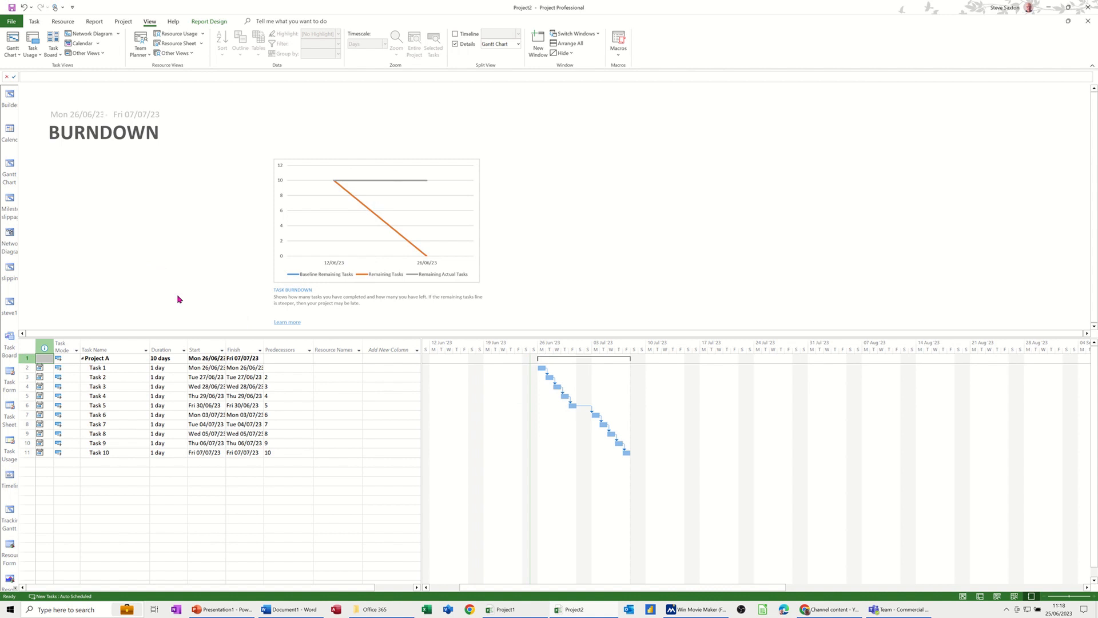
left_click(275, 238)
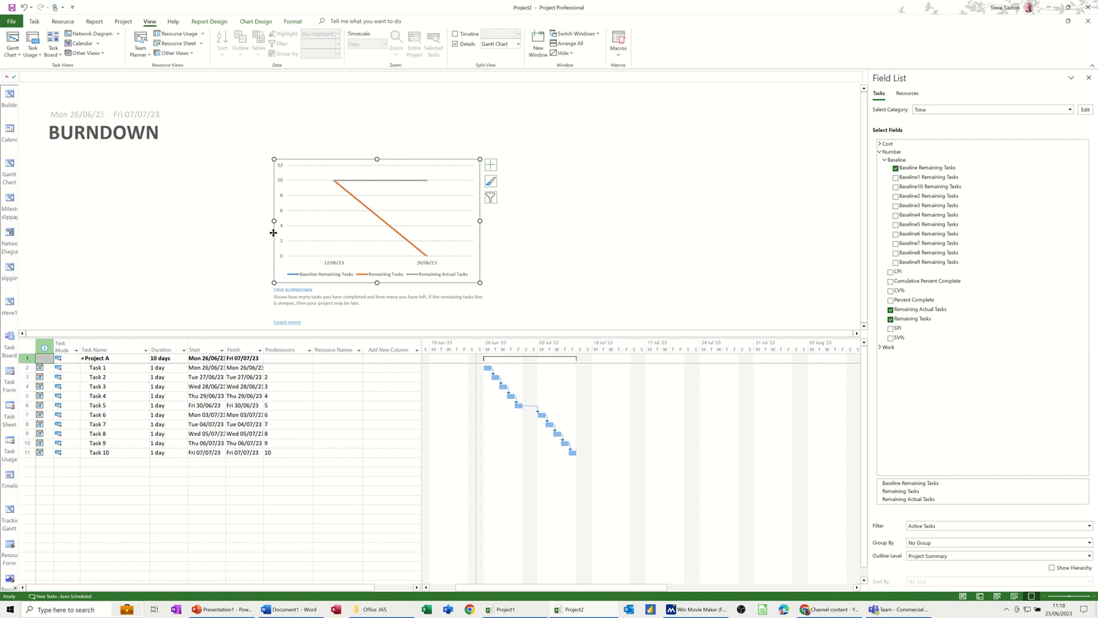
right_click(273, 233)
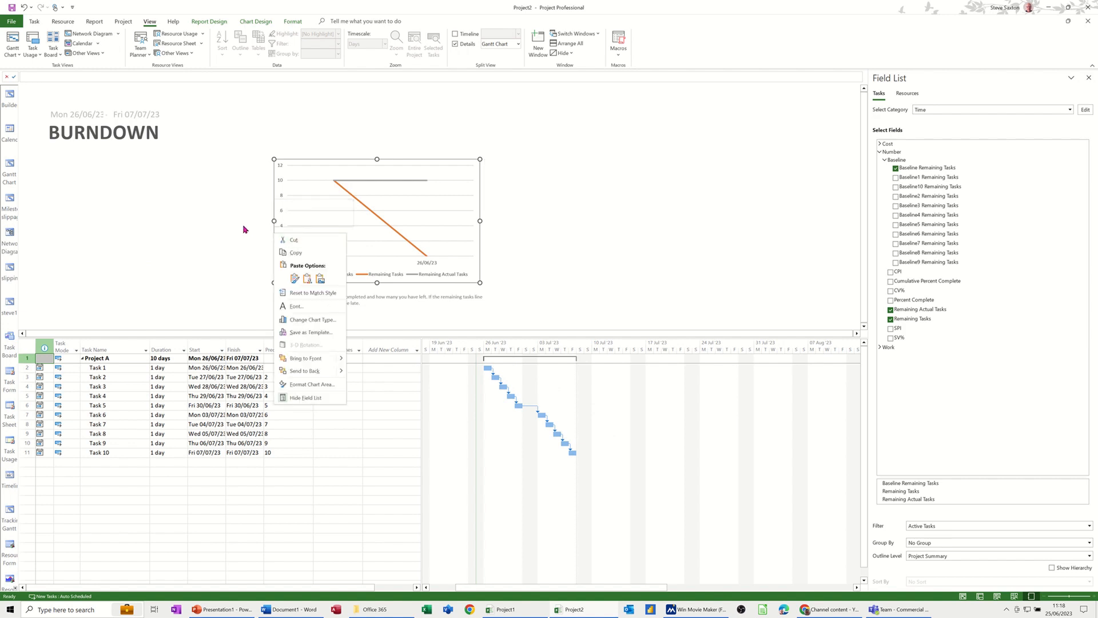
left_click(275, 224)
left_click_drag(273, 222, 51, 224)
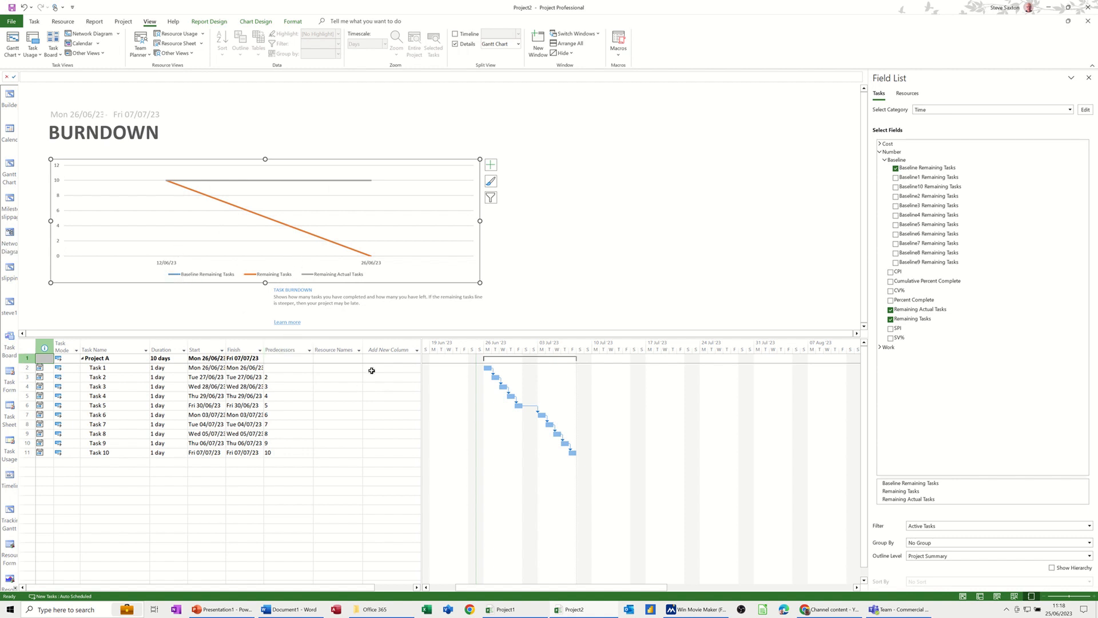
Add a % Complete column to the task table and move it in front of Resource Names.
left_click(386, 348)
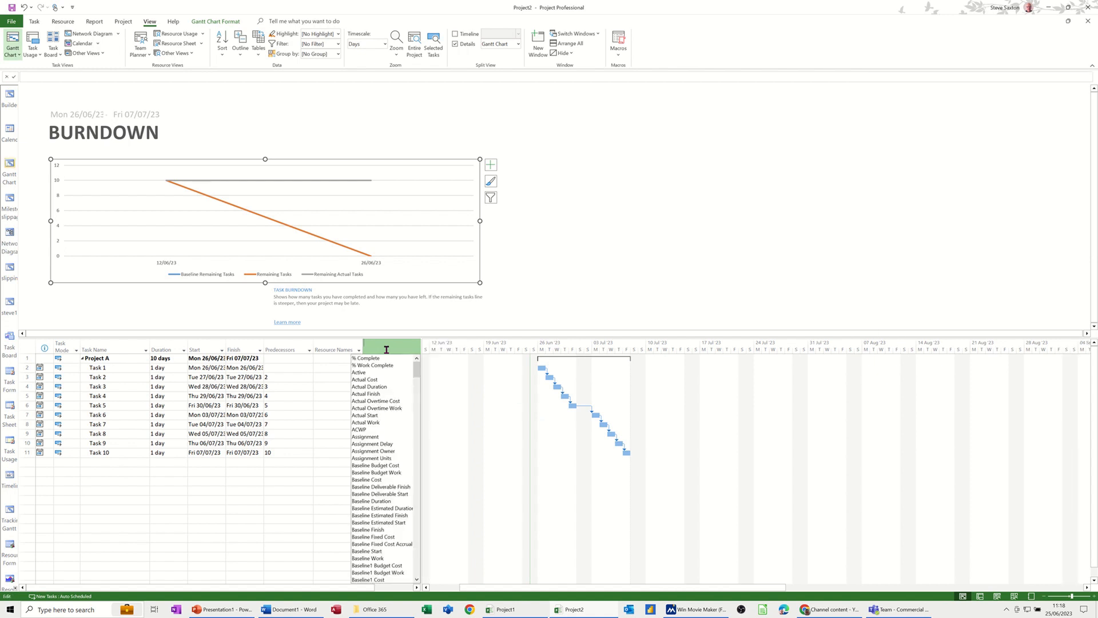
left_click(368, 359)
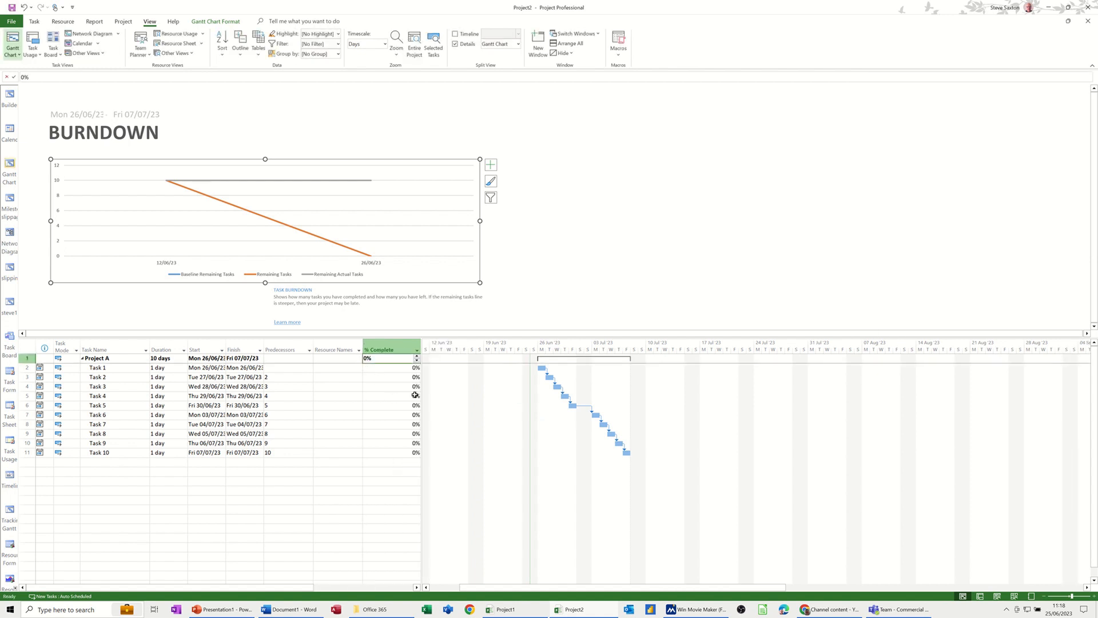
left_click(388, 347)
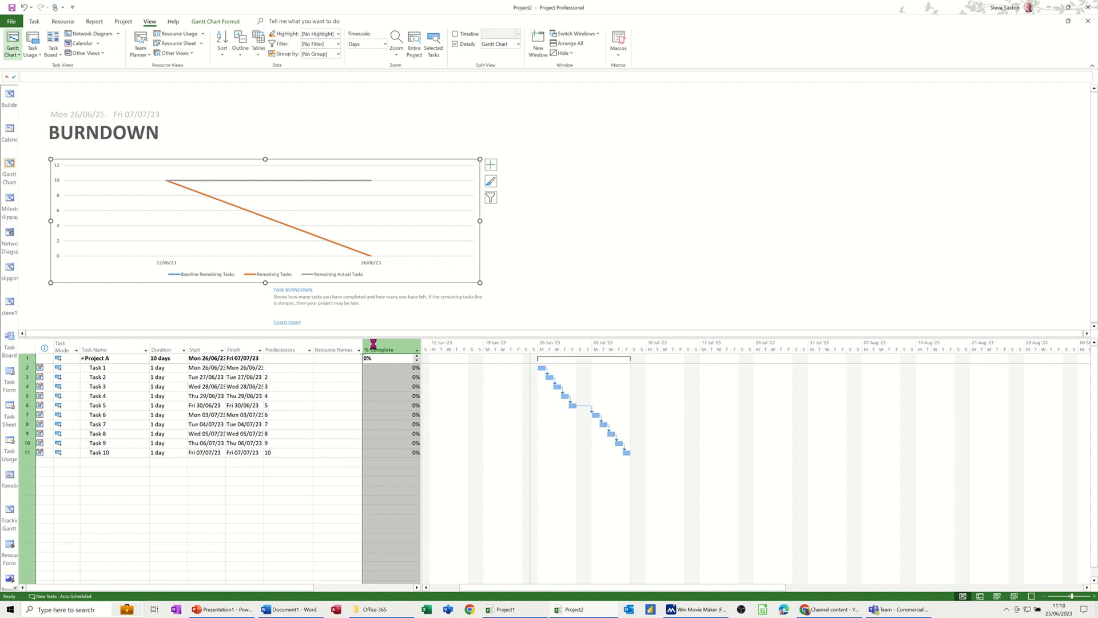
left_click(389, 341)
left_click(385, 348)
left_click_drag(386, 349, 312, 362)
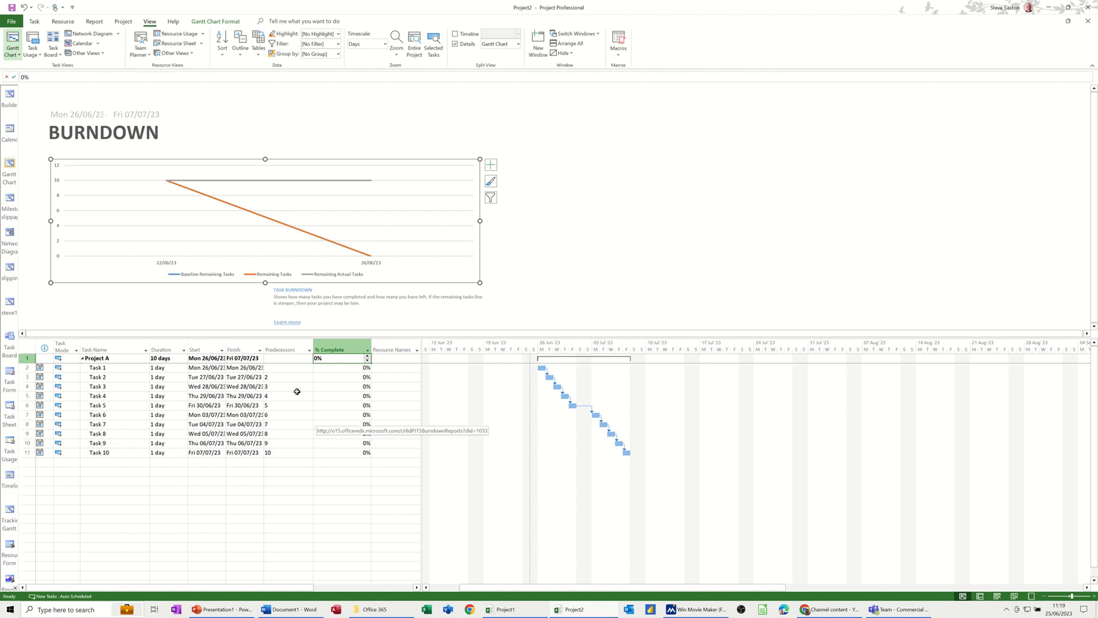
Set the % Complete of Task 1 and Task 2 to 100%.
left_click(337, 367)
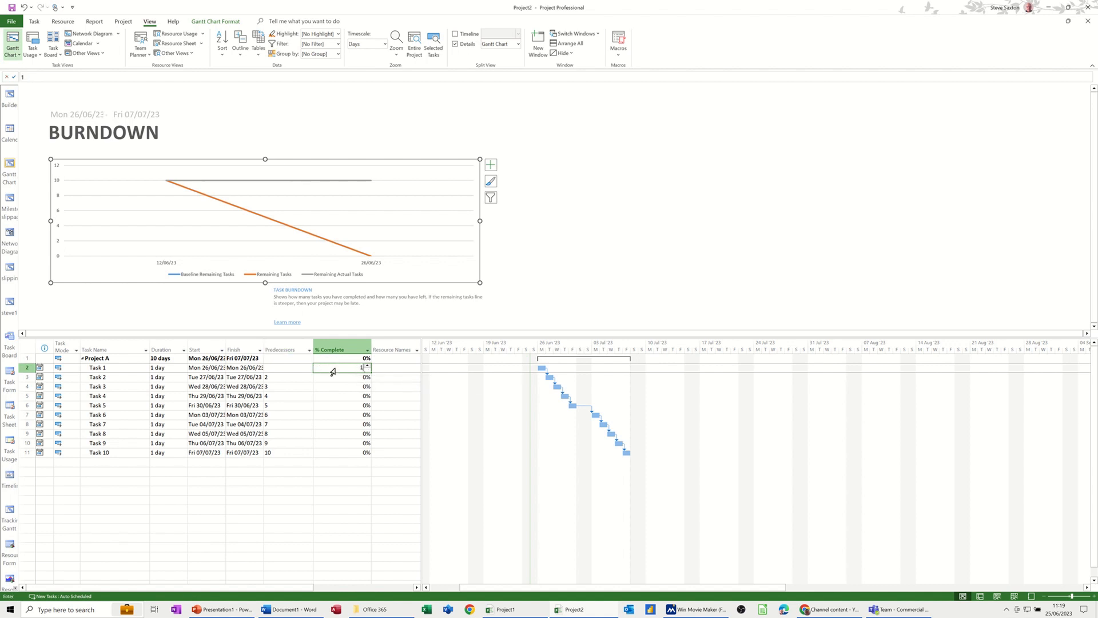
type("100")
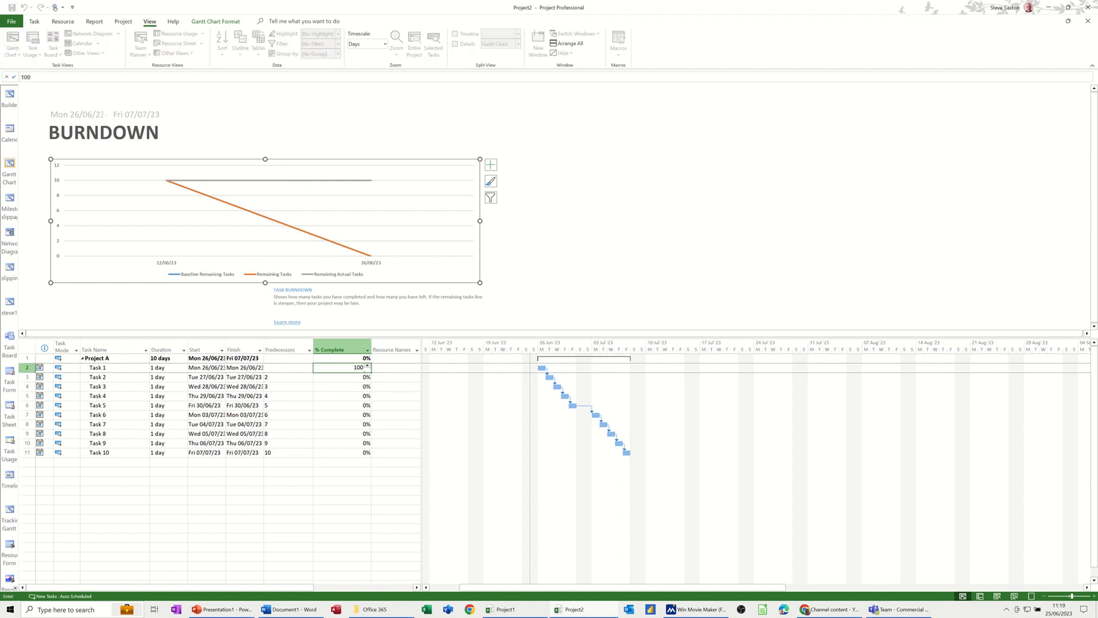
key("Return")
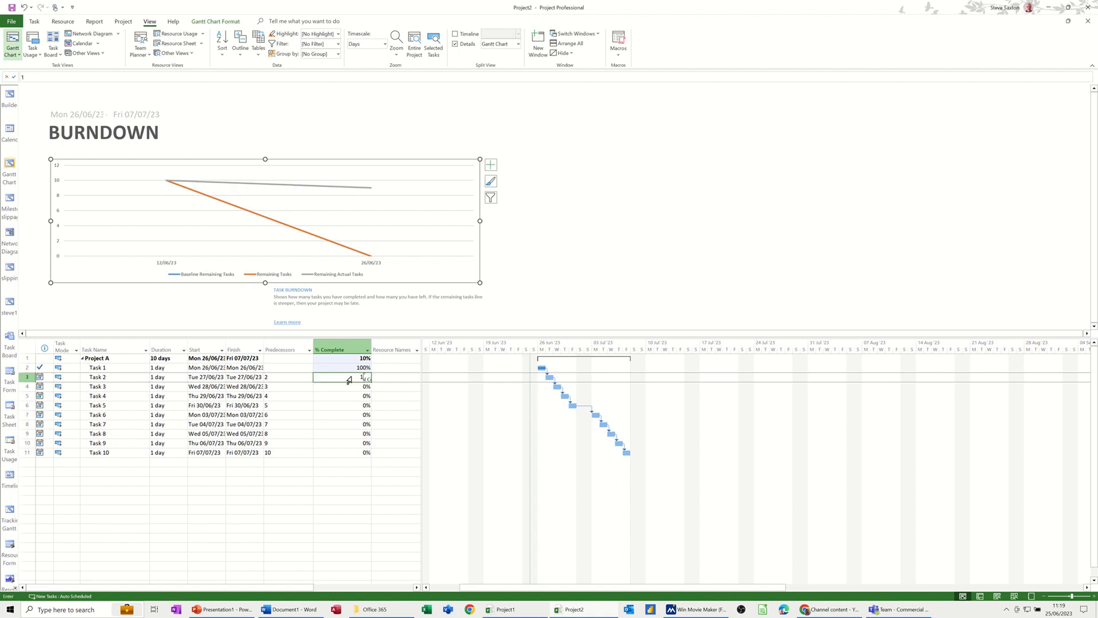
type("199")
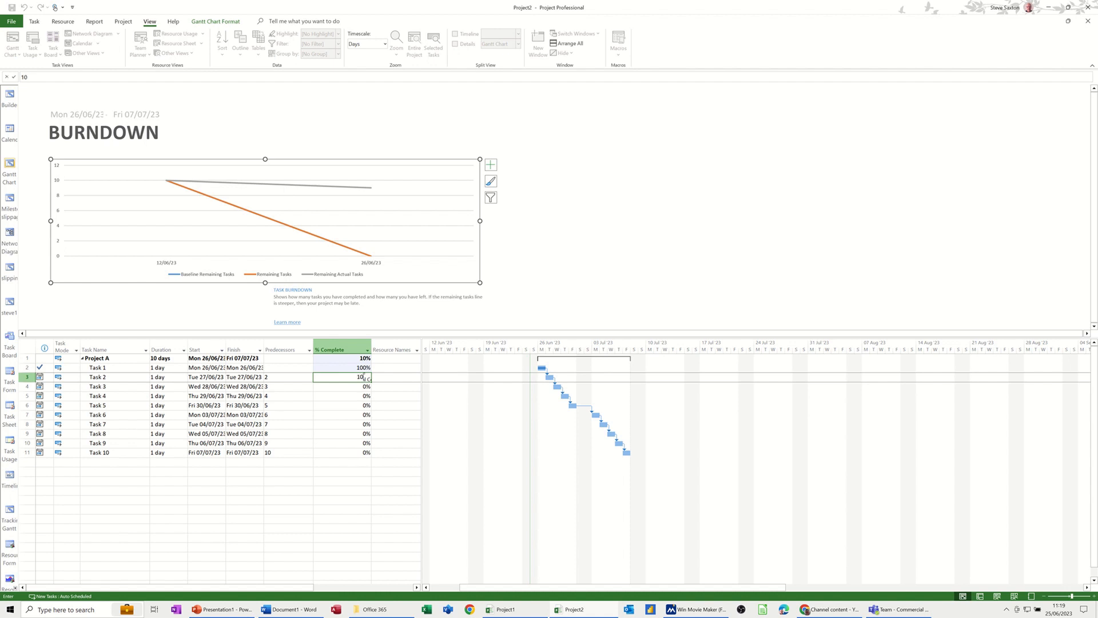
key("Return")
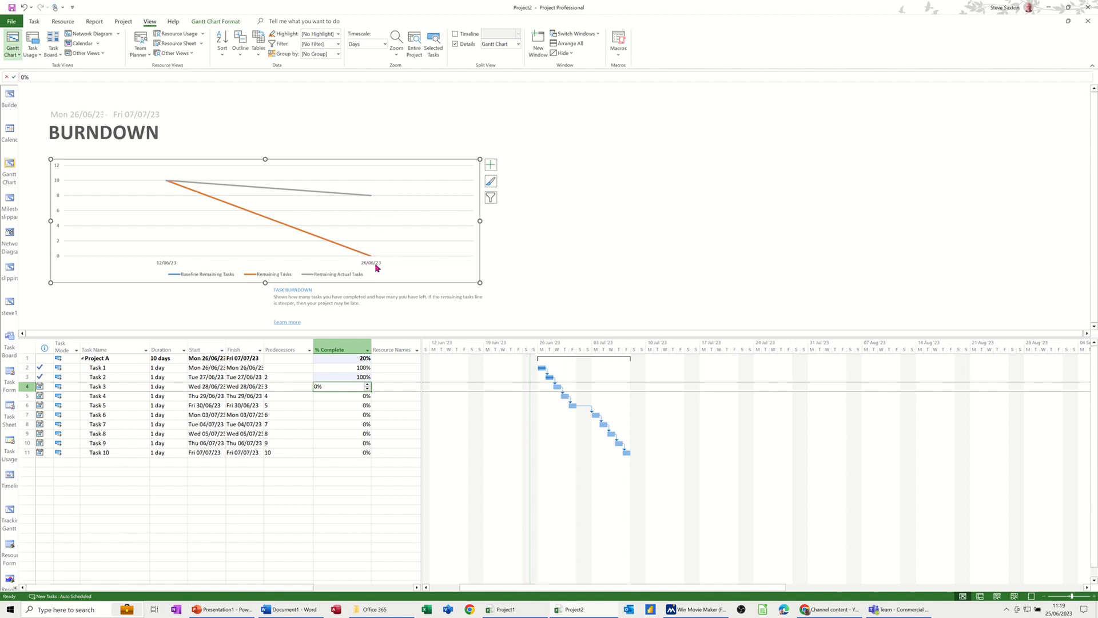
Reset the % Complete of Task 2 and Task 1 to 0%.
left_click(342, 378)
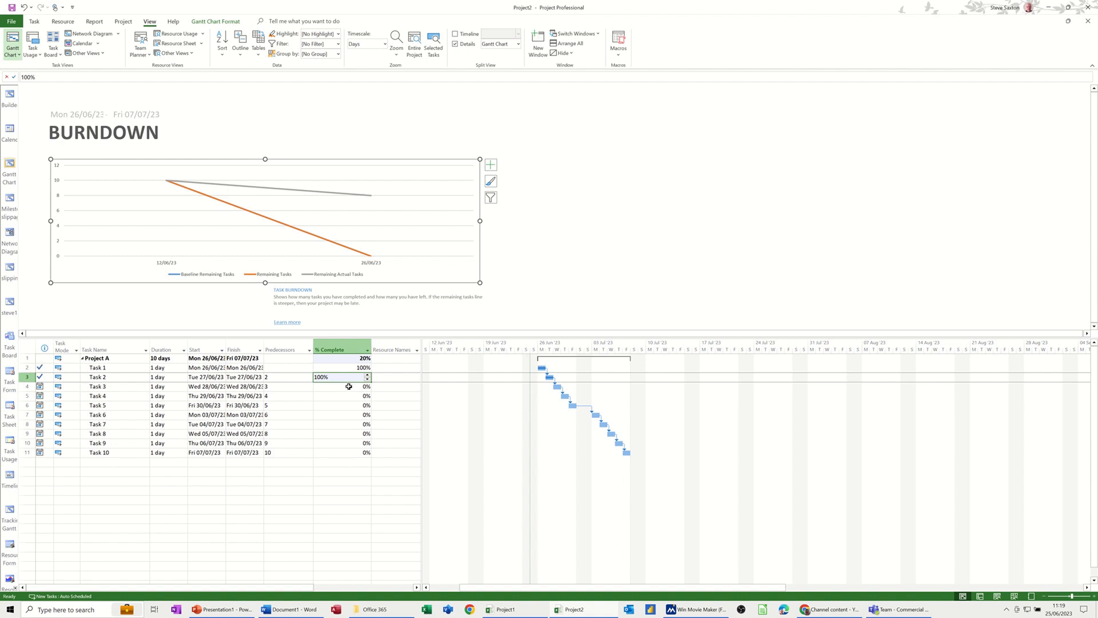
type("0")
left_click(352, 367)
type("0")
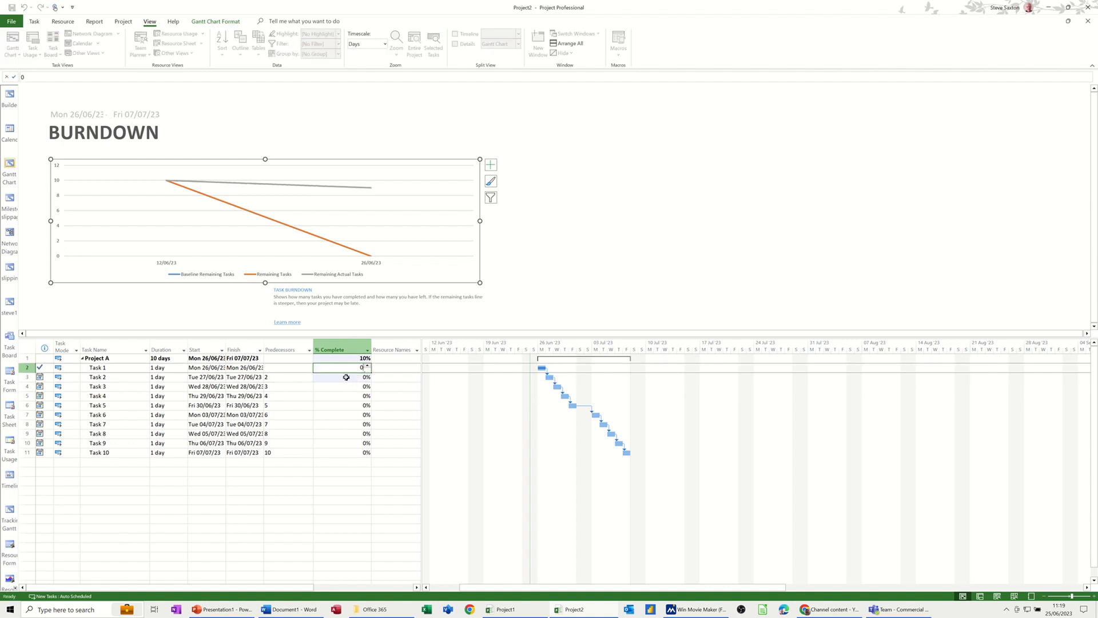
left_click(345, 378)
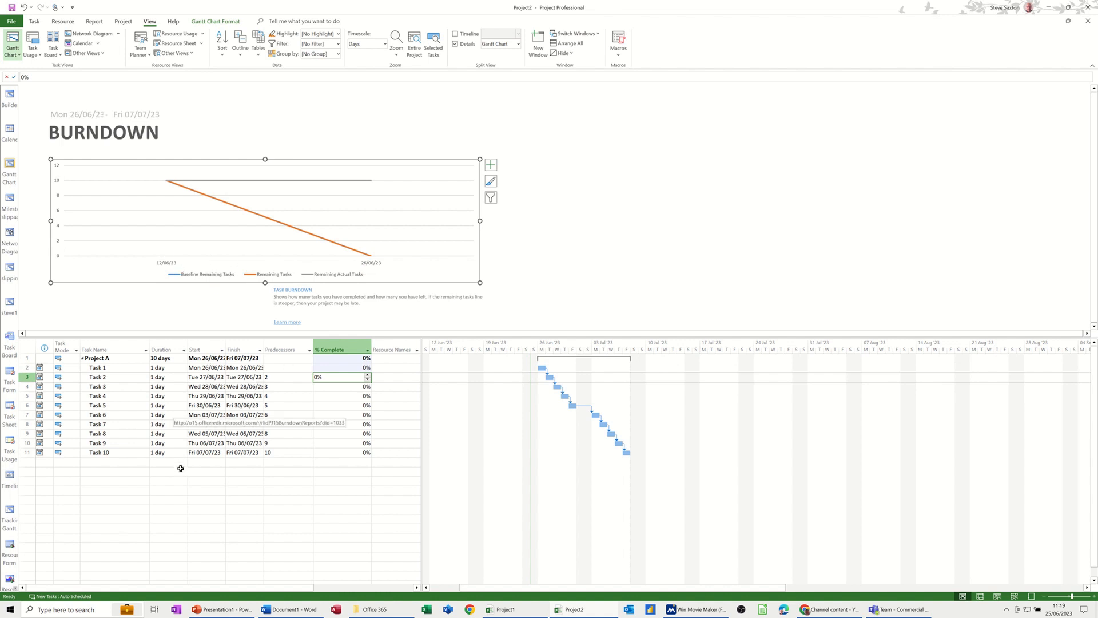
Change the task burndown chart's timescale to Days at one-day intervals, and widen the chart to the right.
left_click(371, 263)
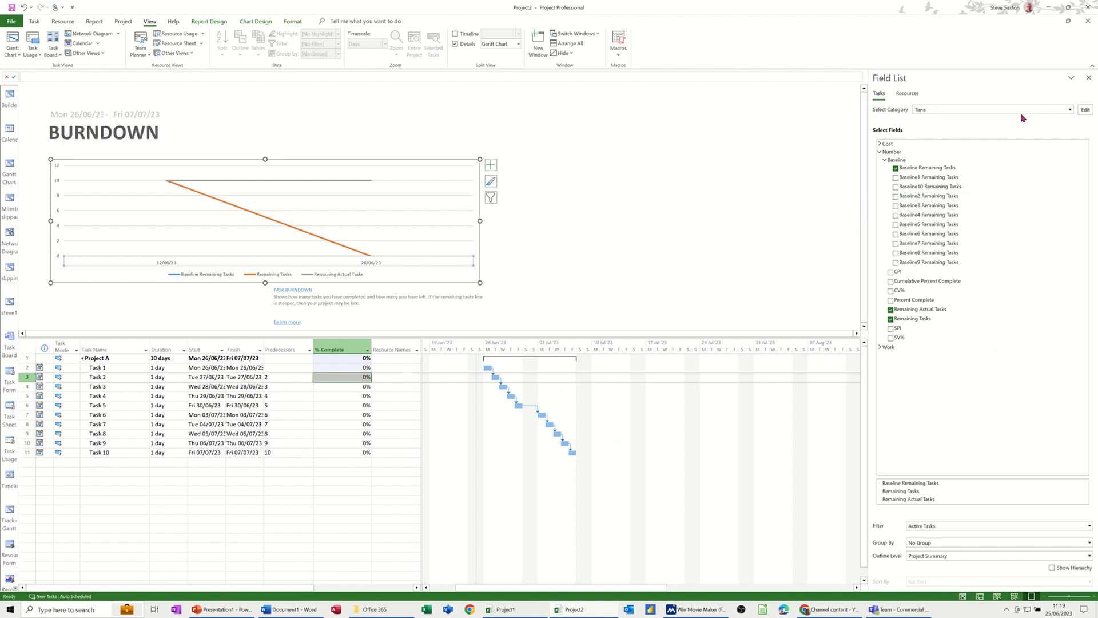
left_click(1086, 111)
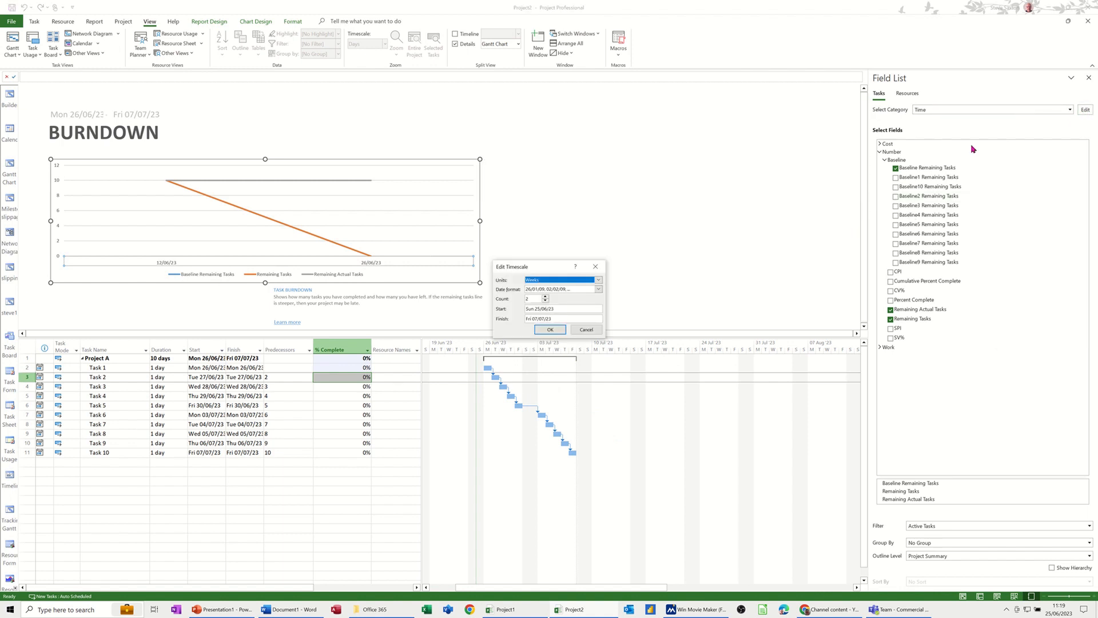
left_click(598, 280)
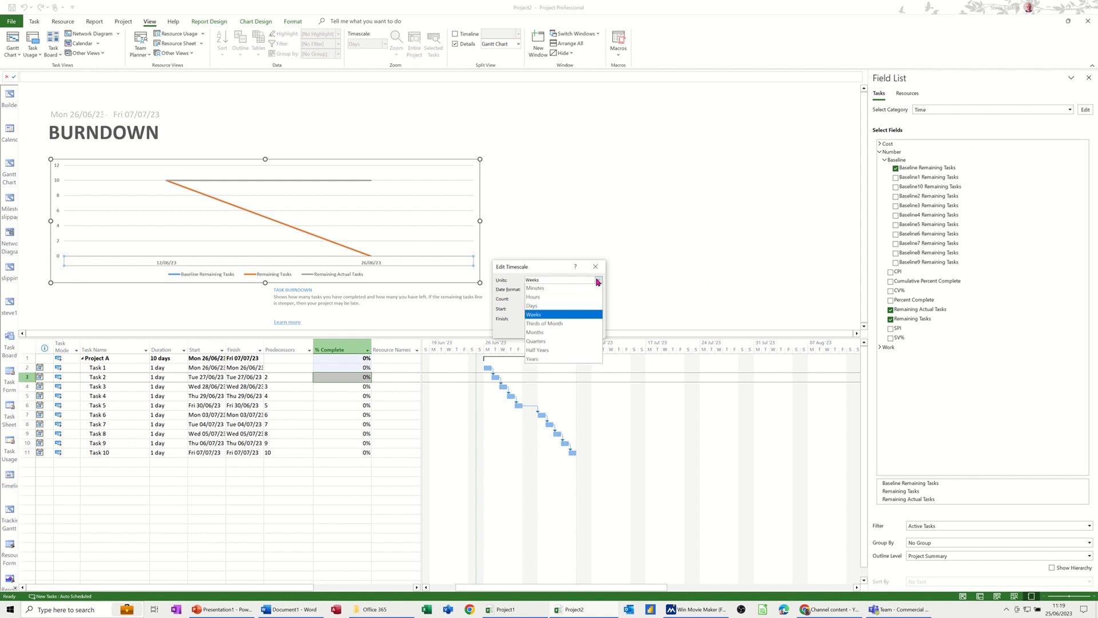
left_click(557, 307)
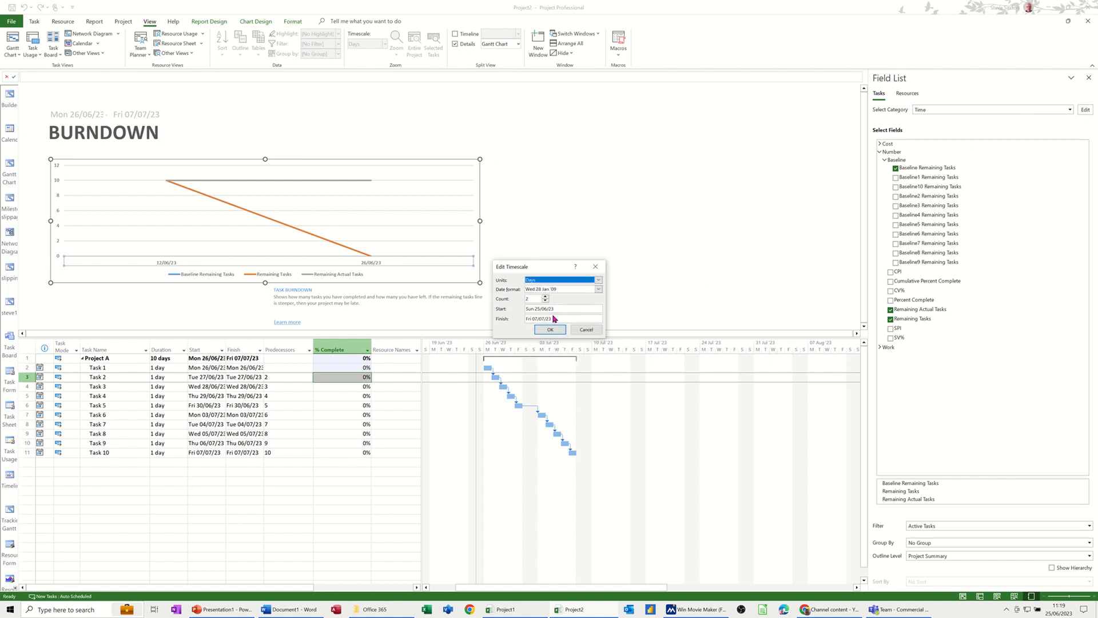
left_click(545, 302)
left_click(550, 330)
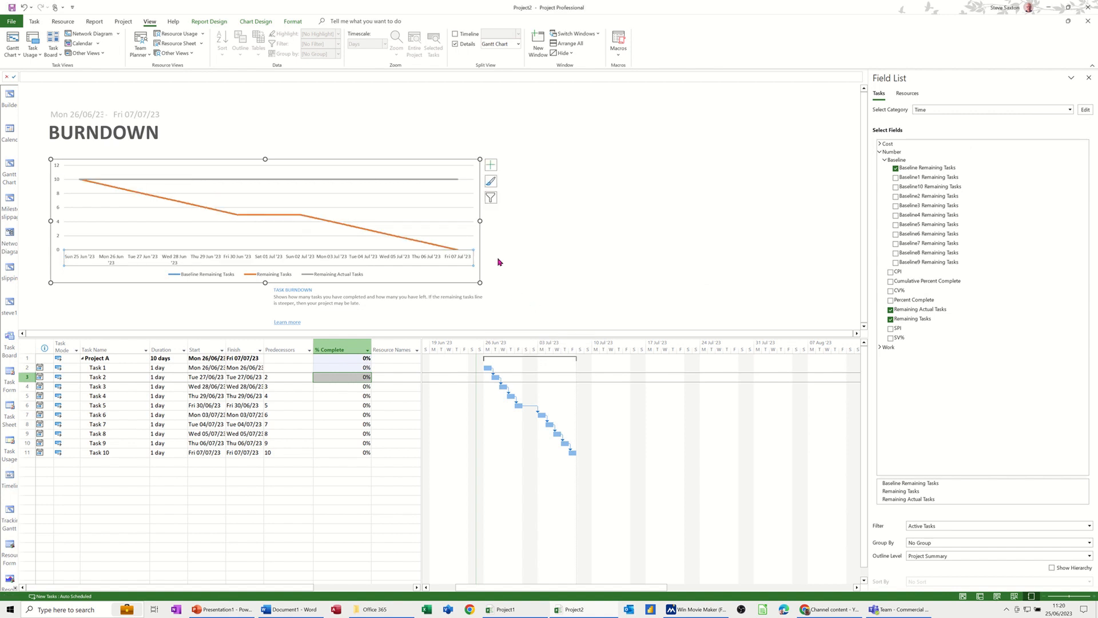
left_click_drag(477, 220, 667, 221)
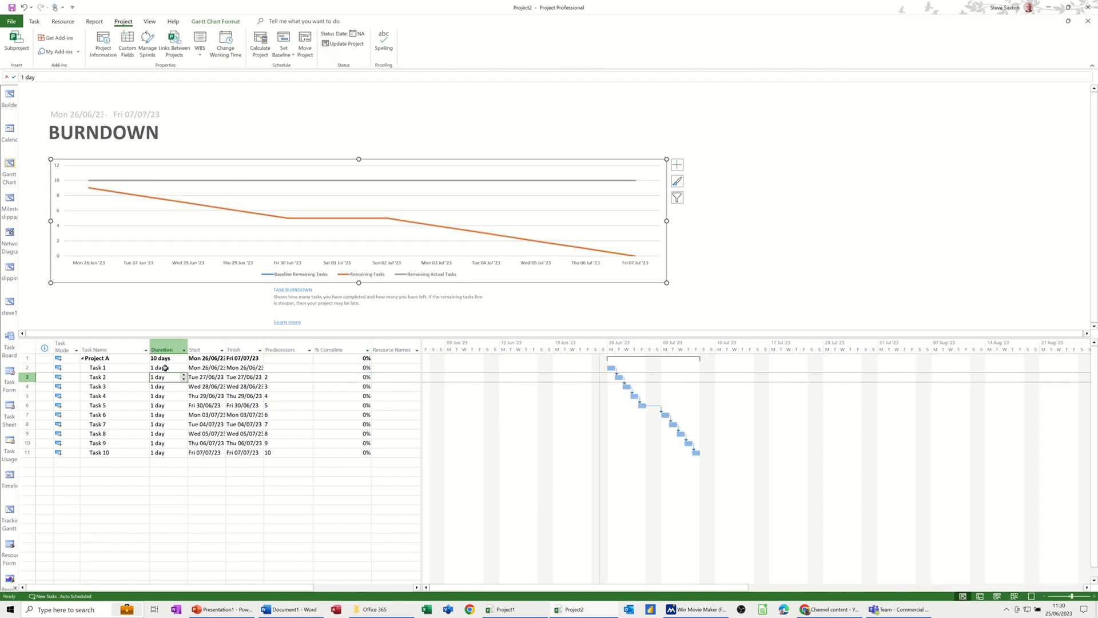
Set the duration of Task 1 to 2 days.
left_click(161, 368)
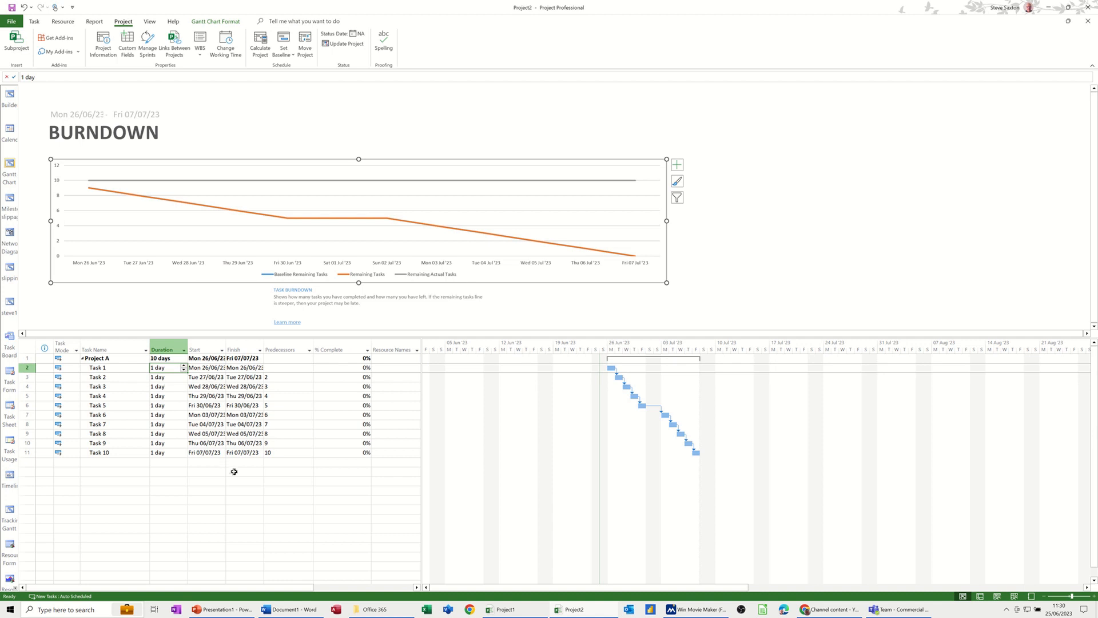
type("2")
left_click(177, 387)
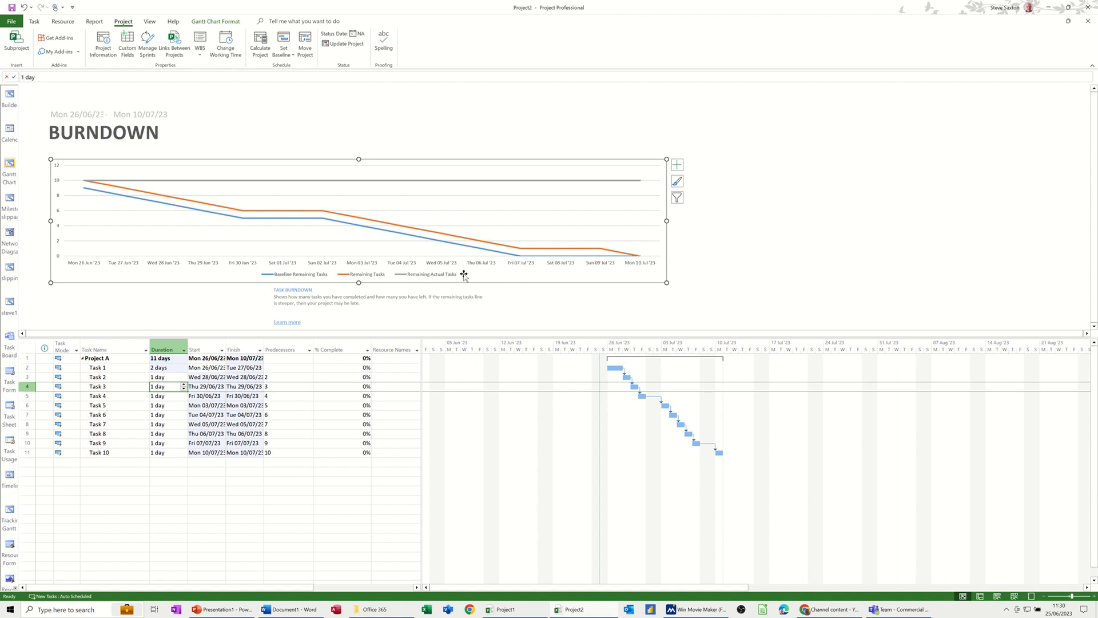
Set the durations of Task 2 and Task 3 to 2 days each.
left_click(164, 378)
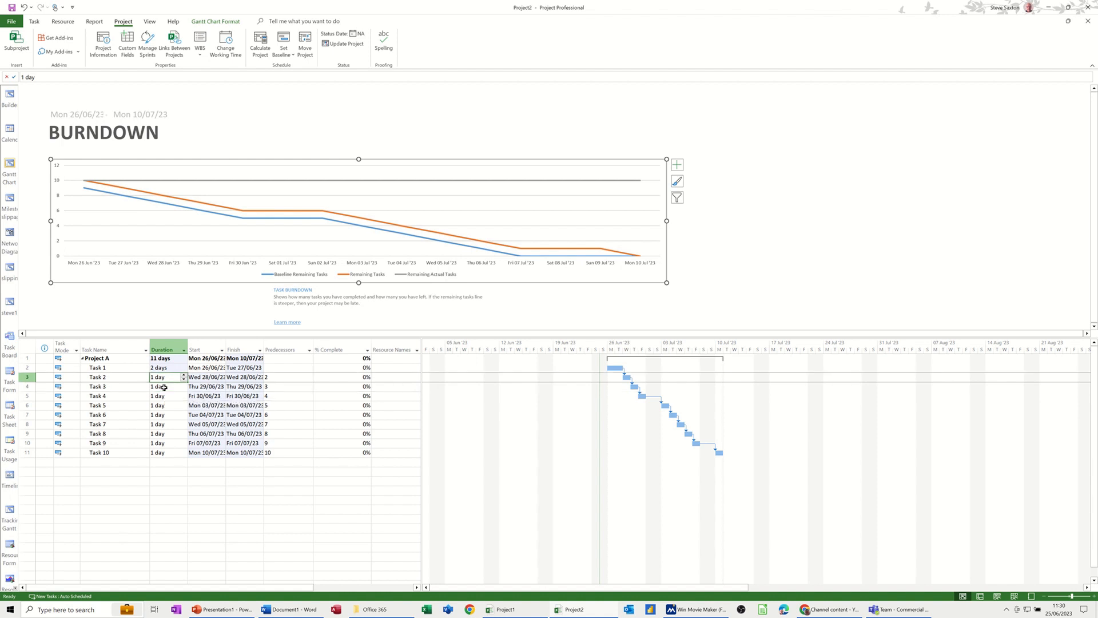
type("2")
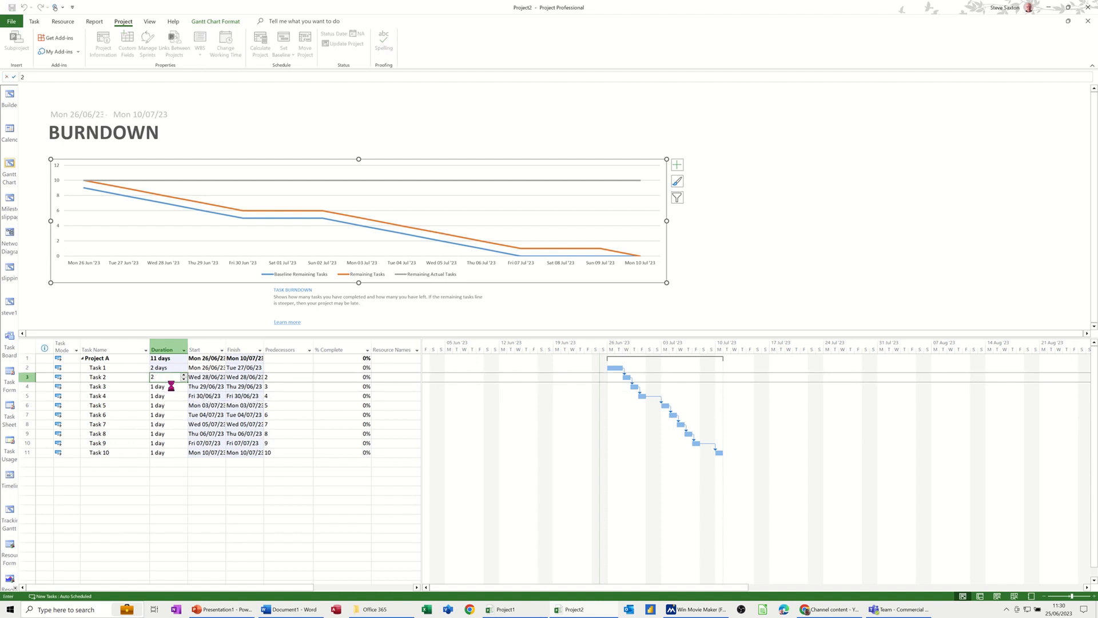
key("Return")
type("2")
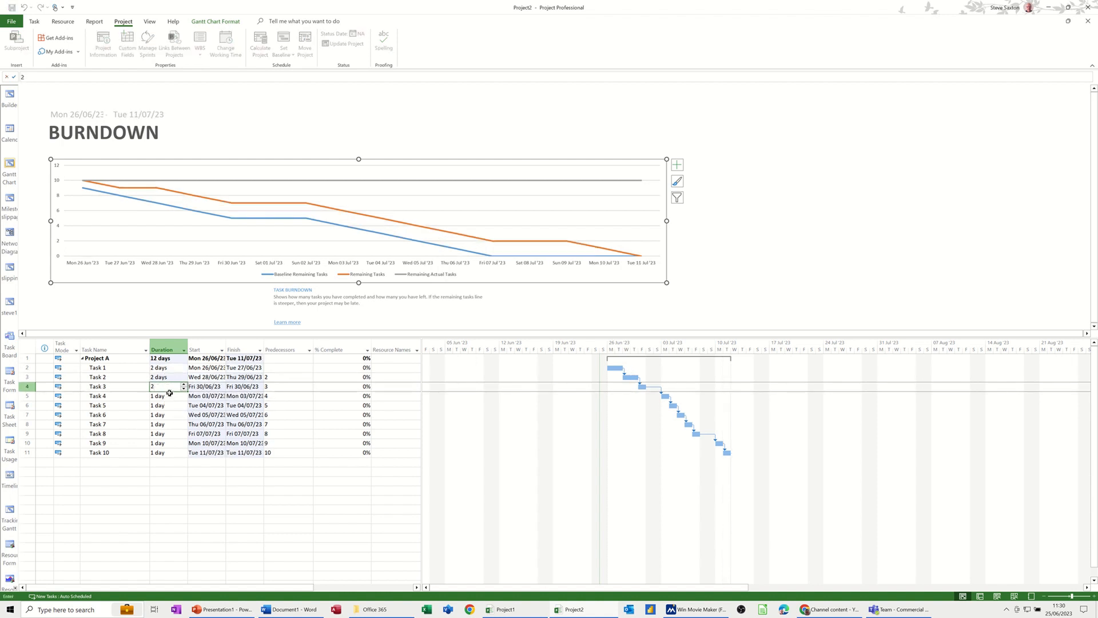
key("Return")
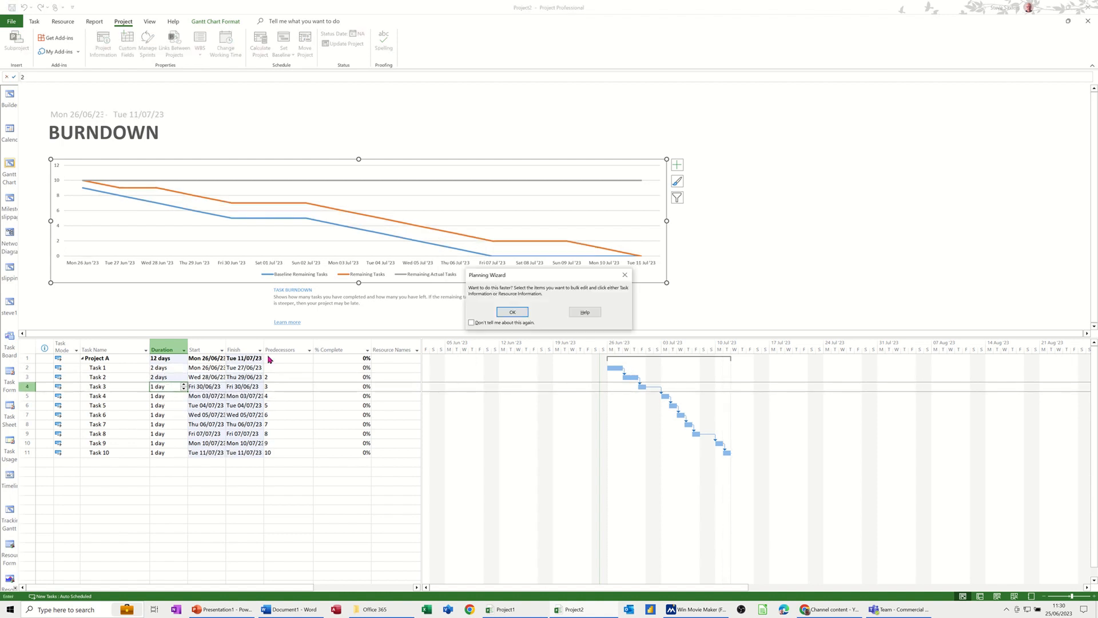
left_click(512, 312)
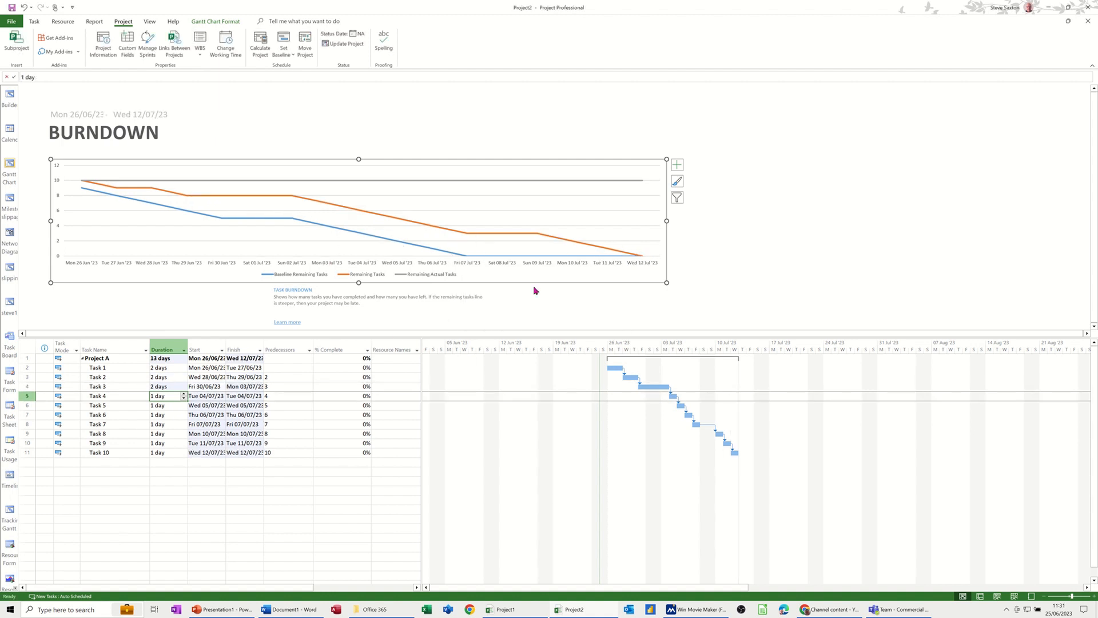
Mark Task 1, Task 2 and Task 3 as 100% complete.
left_click(361, 367)
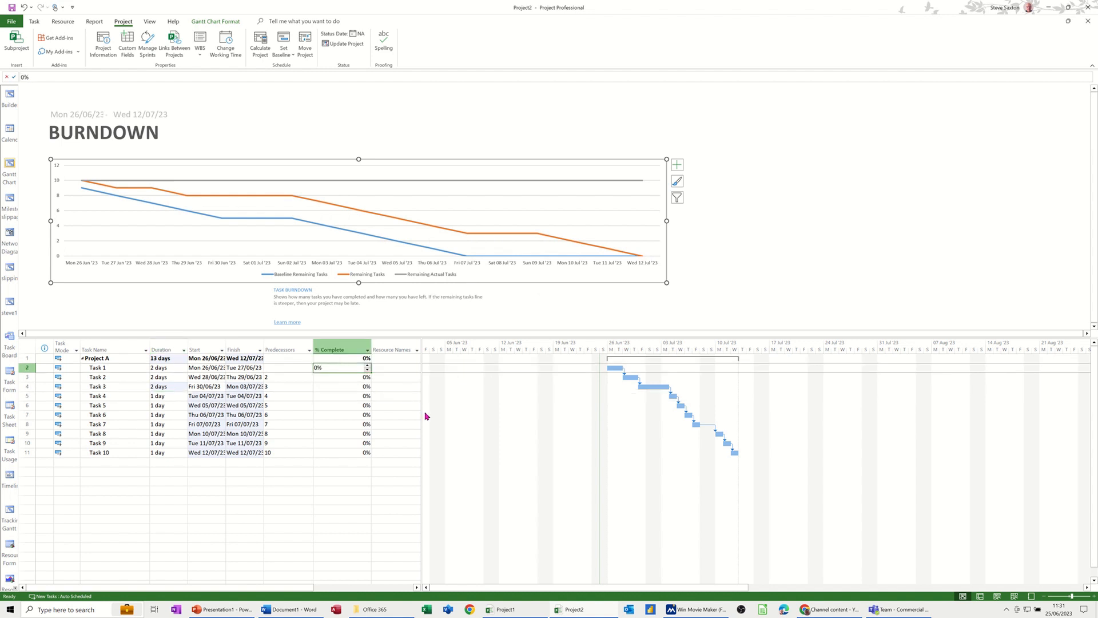
type("100")
left_click(342, 379)
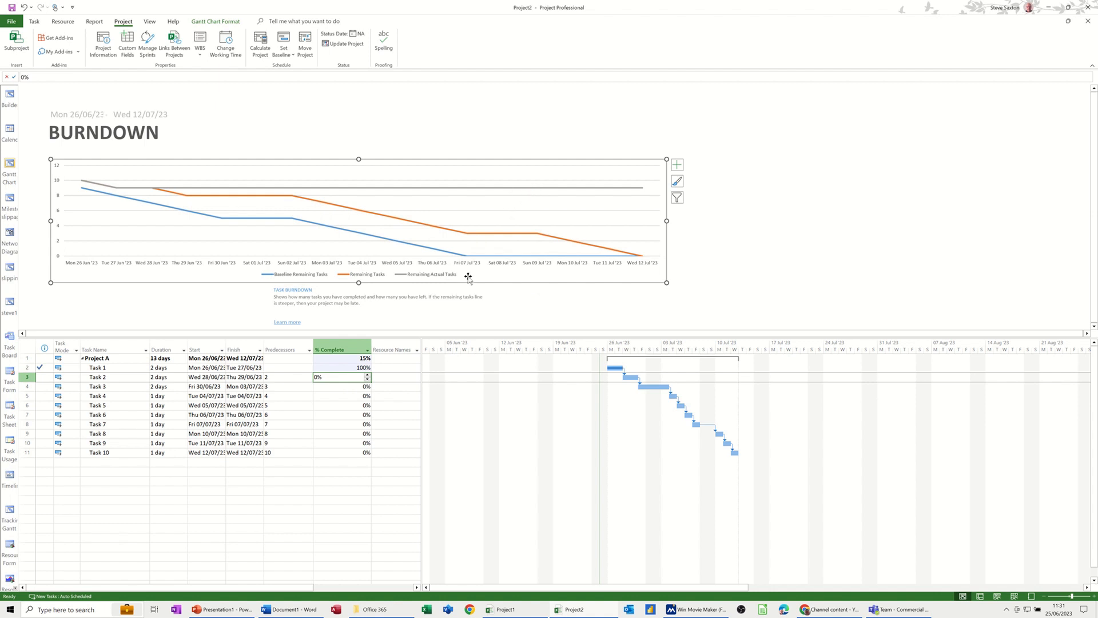
type("100")
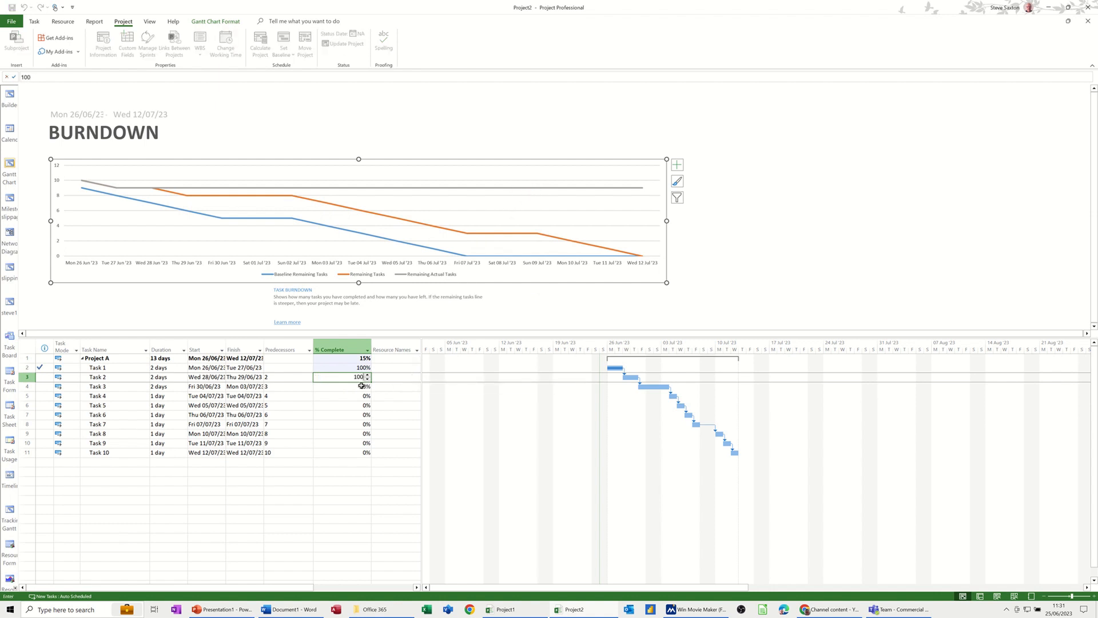
left_click(341, 388)
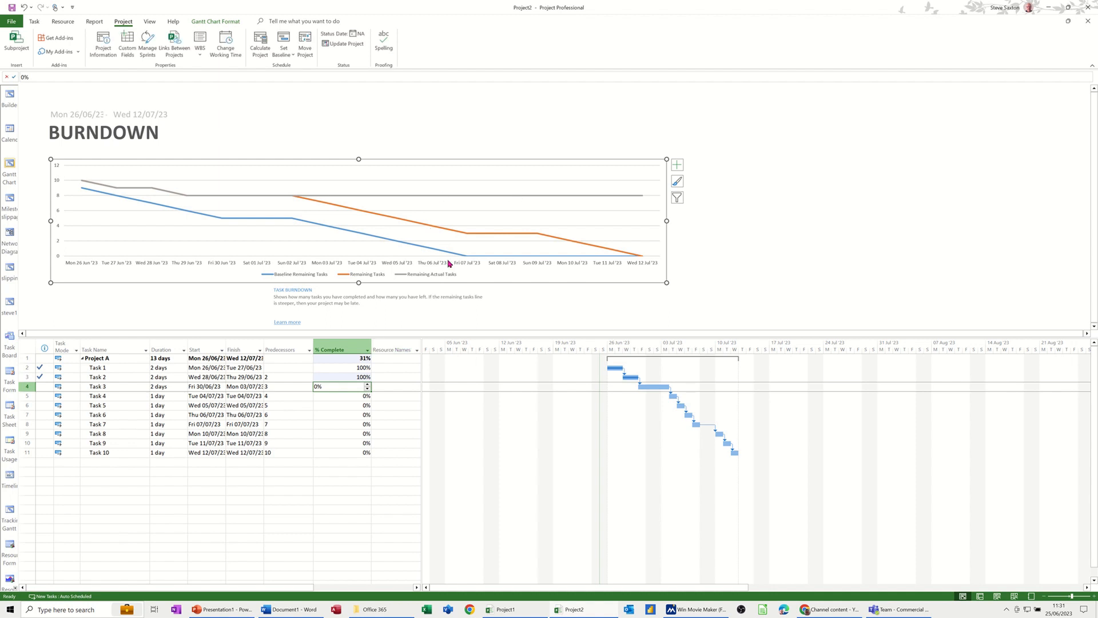
type("100")
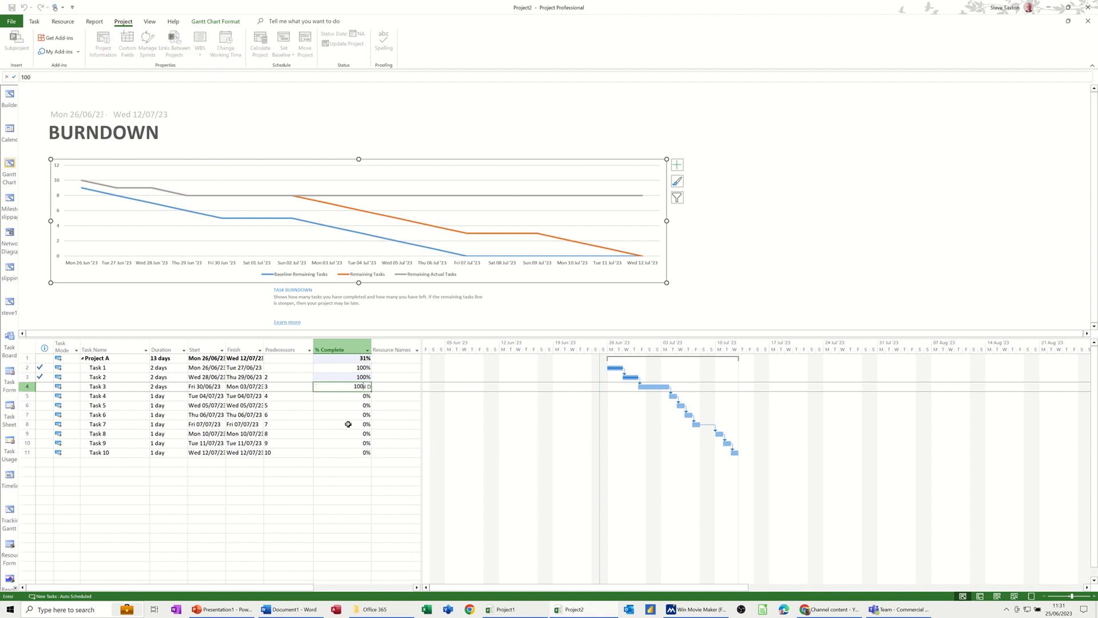
left_click(341, 398)
left_click(512, 313)
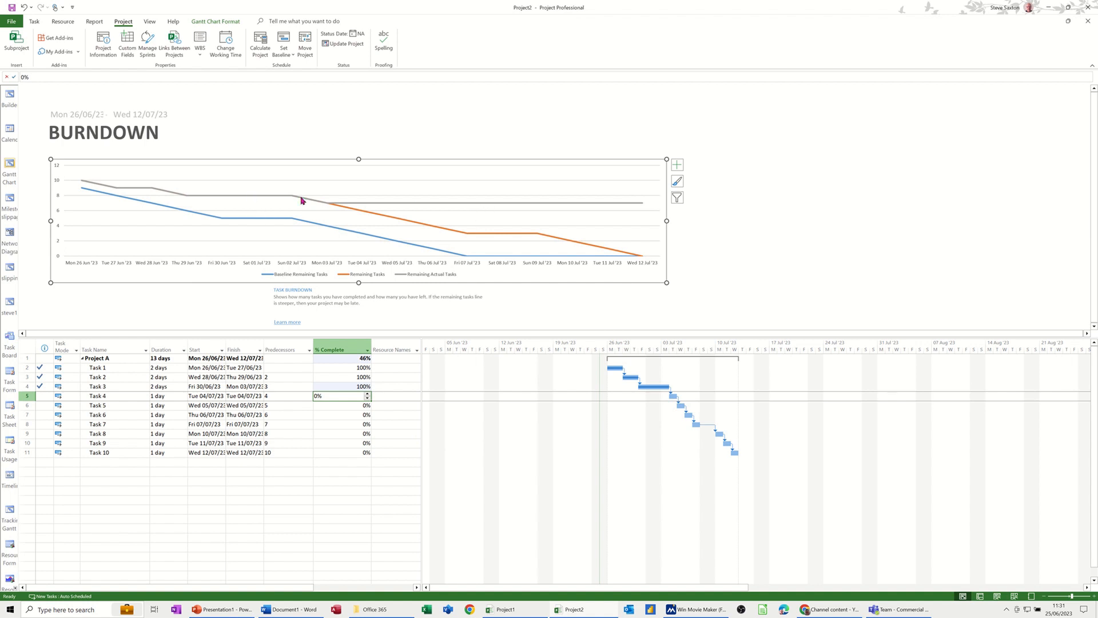
Set the duration of Task 4 to 3 days.
left_click(163, 397)
type("3")
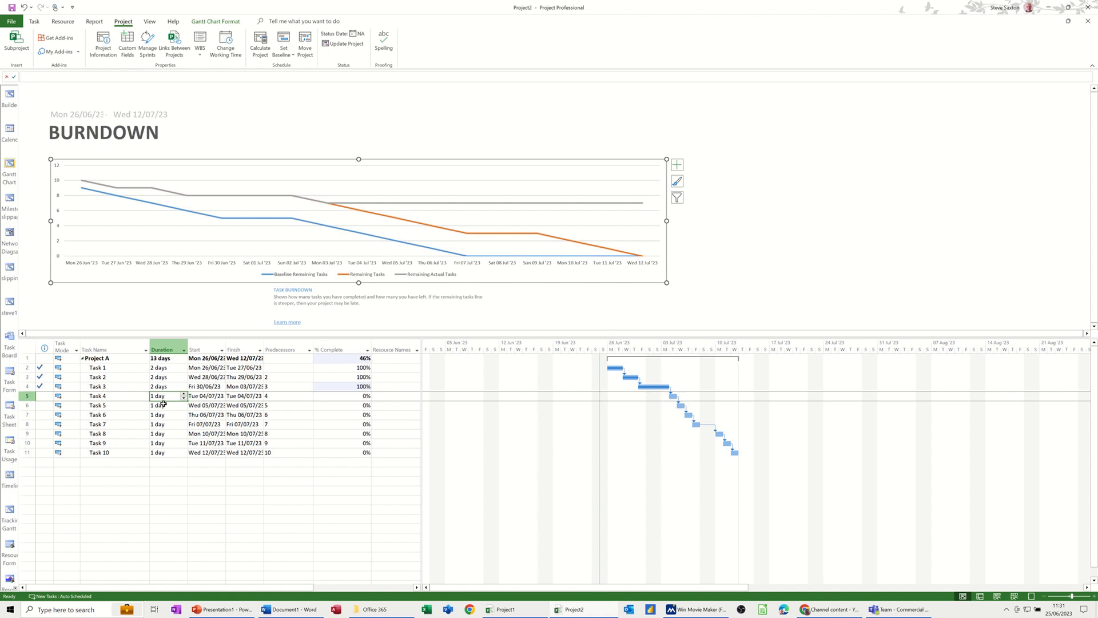
left_click(120, 406)
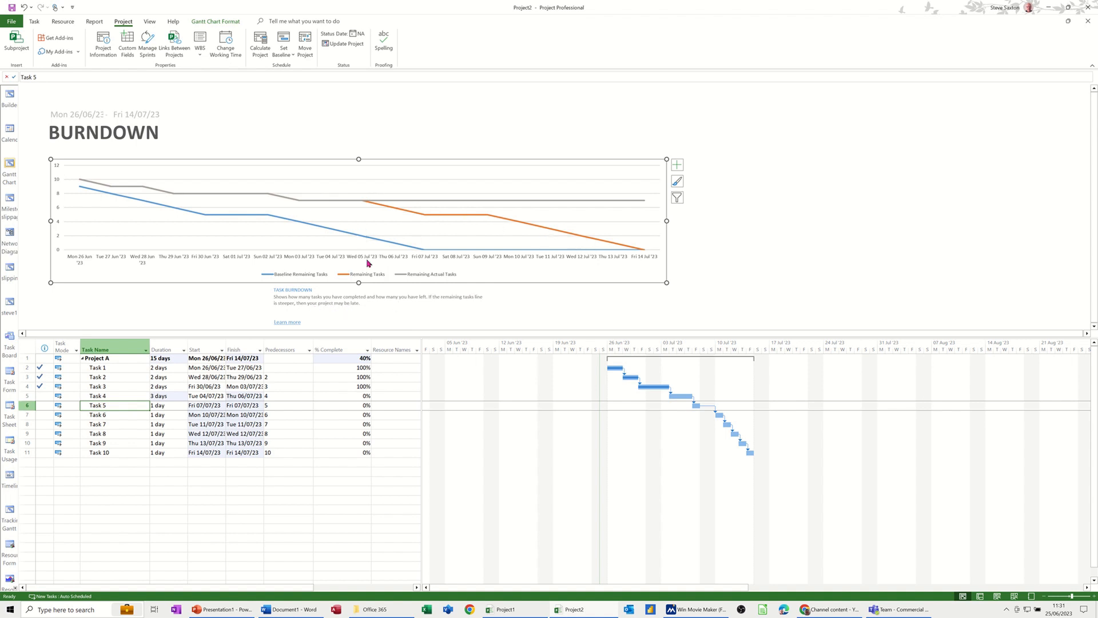
Set the durations of Task 5, Task 6 and Task 7 to 1, 3 and 4 days respectively.
left_click(165, 407)
type("1")
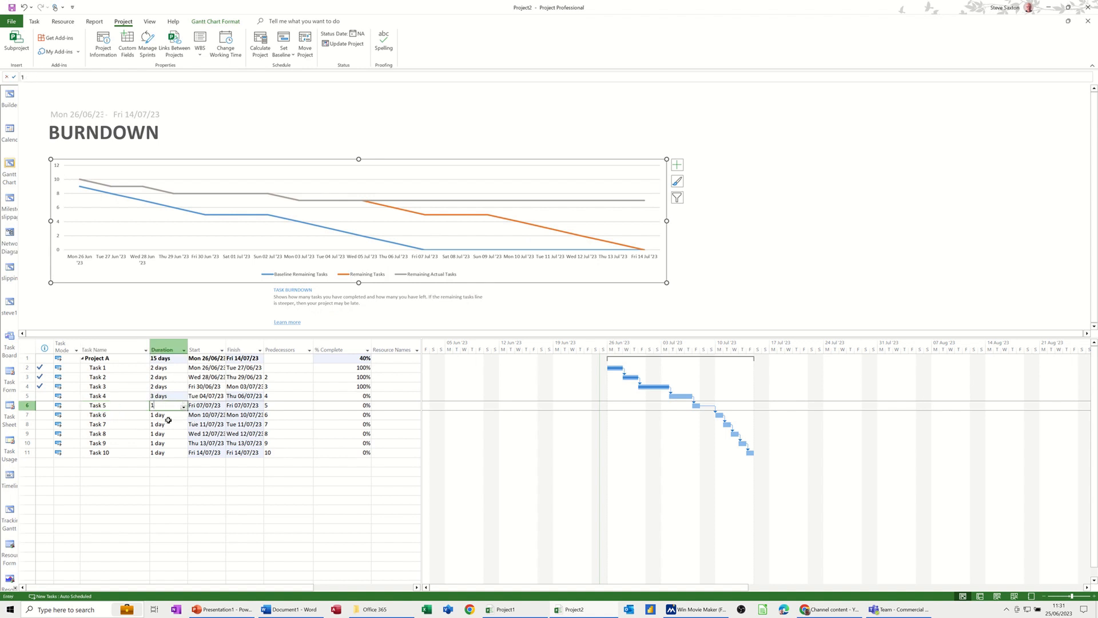
key("Return")
type("3")
key("Return")
type("4")
key("Return")
Set the % Complete of Task 4 to 100% and fill that value down through Task 7.
left_click(346, 395)
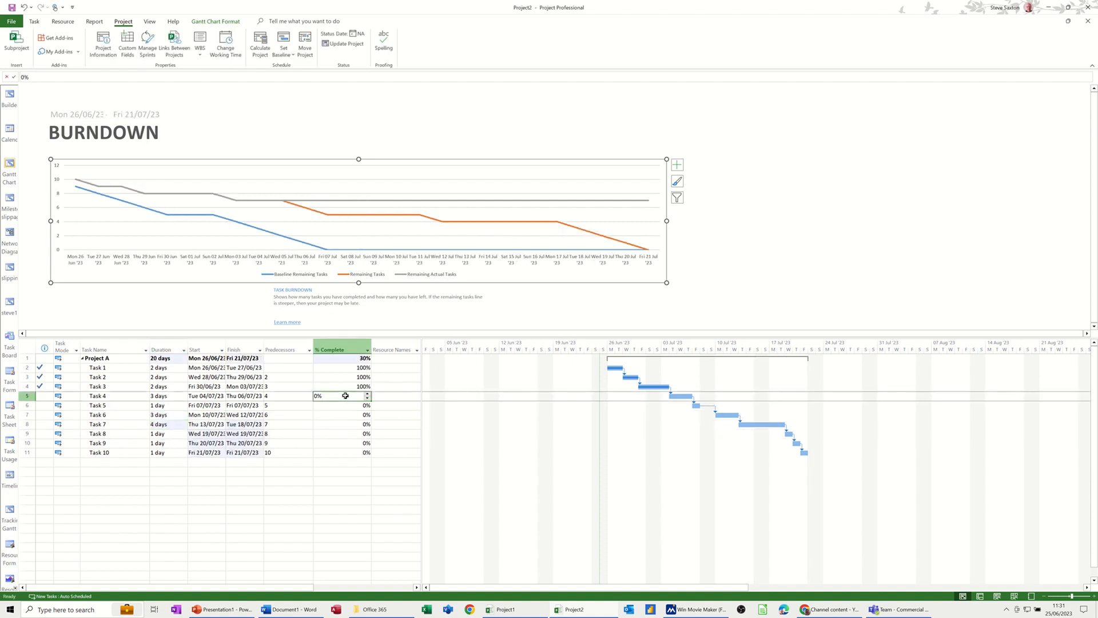
type("100")
left_click(351, 423)
left_click(353, 396)
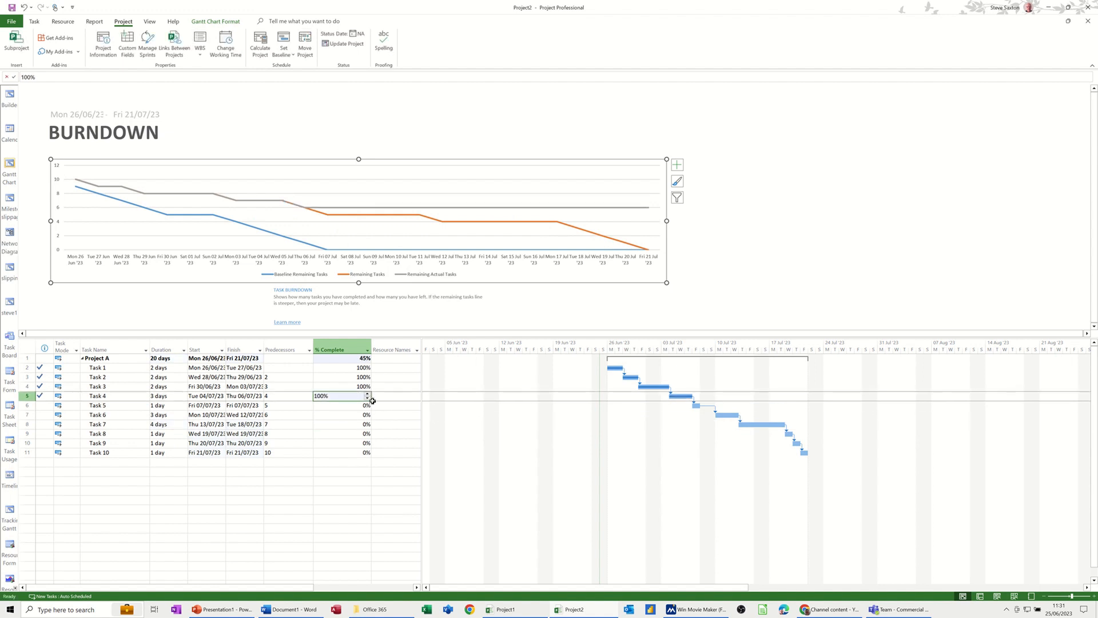
left_click_drag(371, 401, 368, 428)
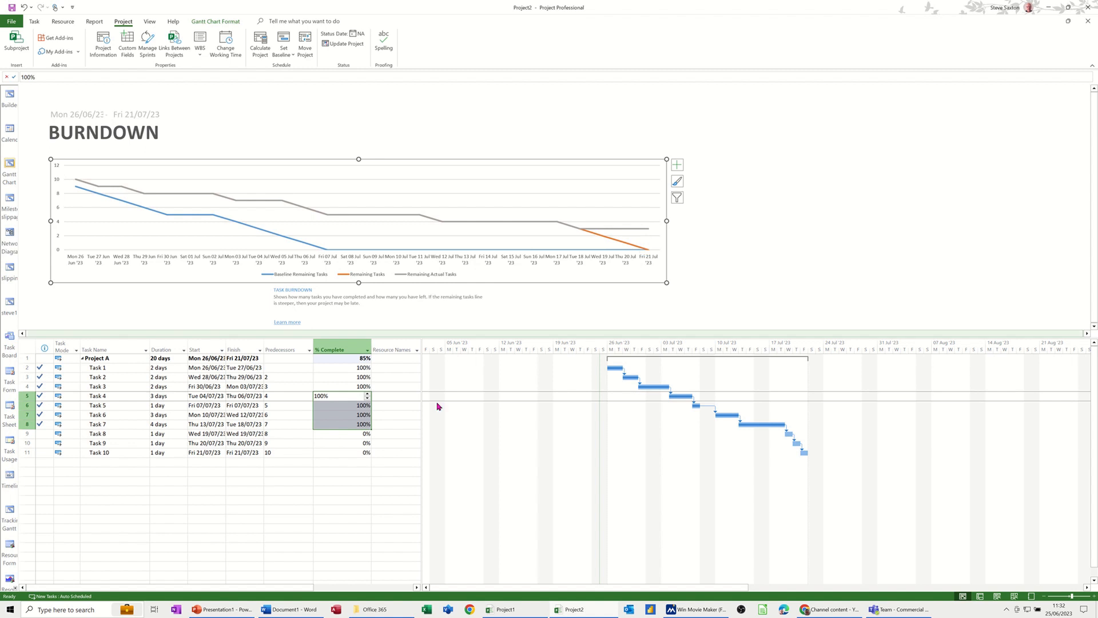
Fill the 100% complete value from Task 7 down to Task 8, Task 9 and Task 10.
left_click(335, 434)
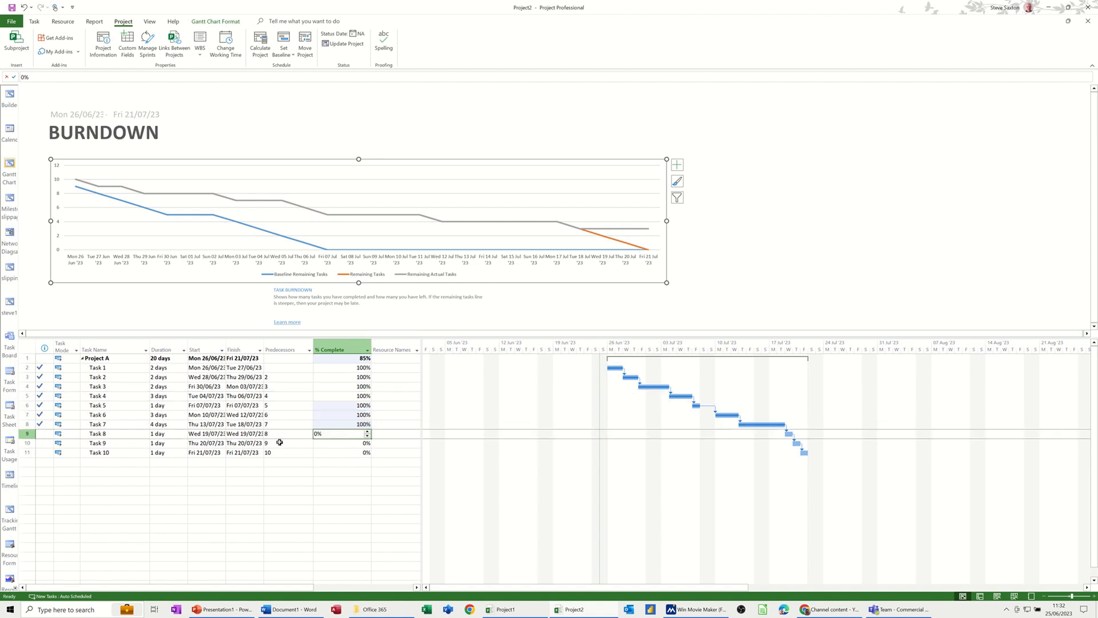
left_click(352, 425)
left_click_drag(371, 429, 370, 453)
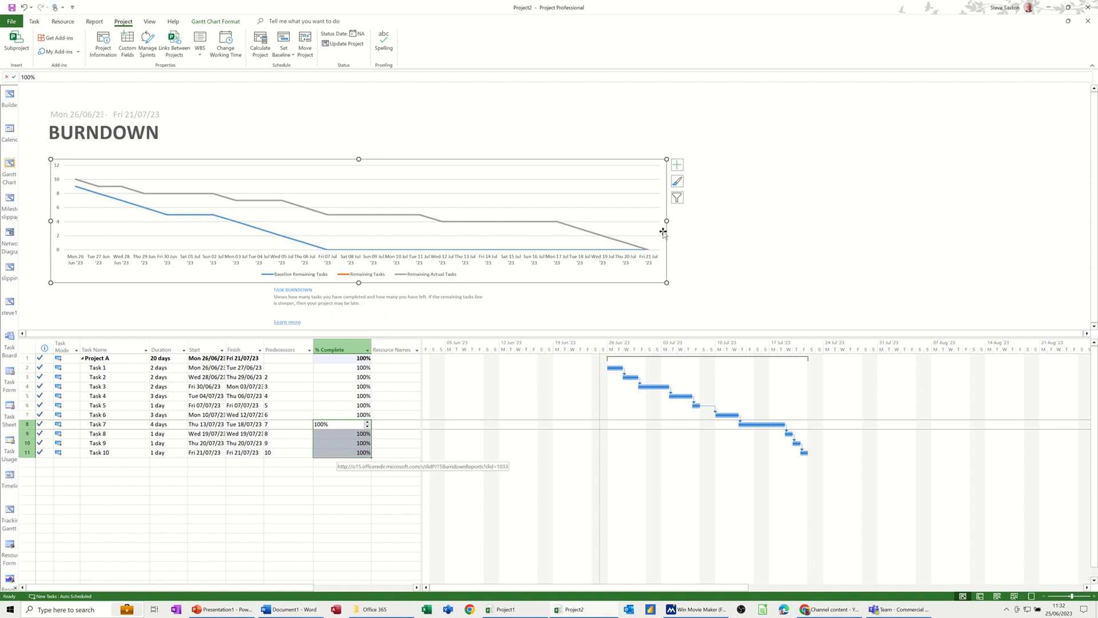
left_click(336, 433)
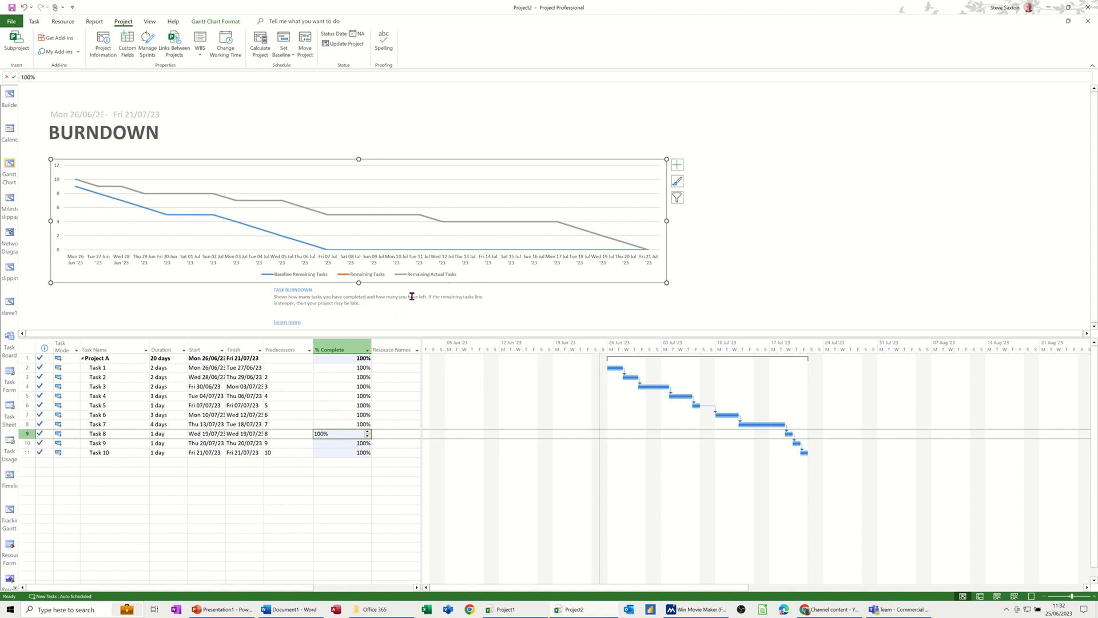
left_click(262, 423)
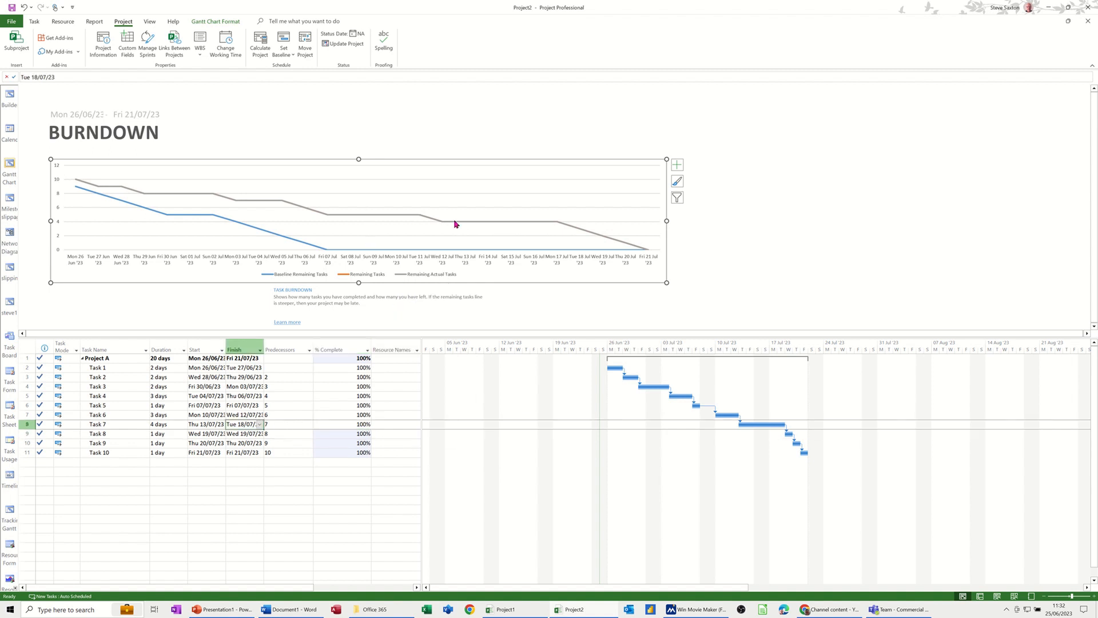